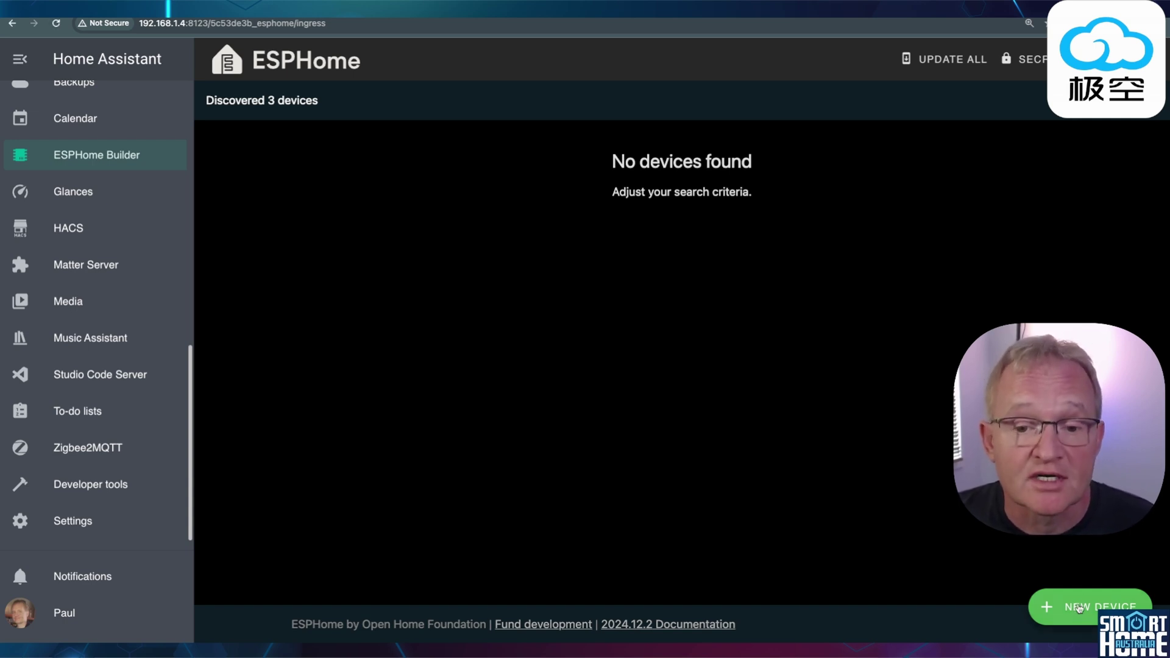
- Create an ESP32 device named BLE Scanner, copy its encryption key, and skip installing for now
left_click(1079, 608)
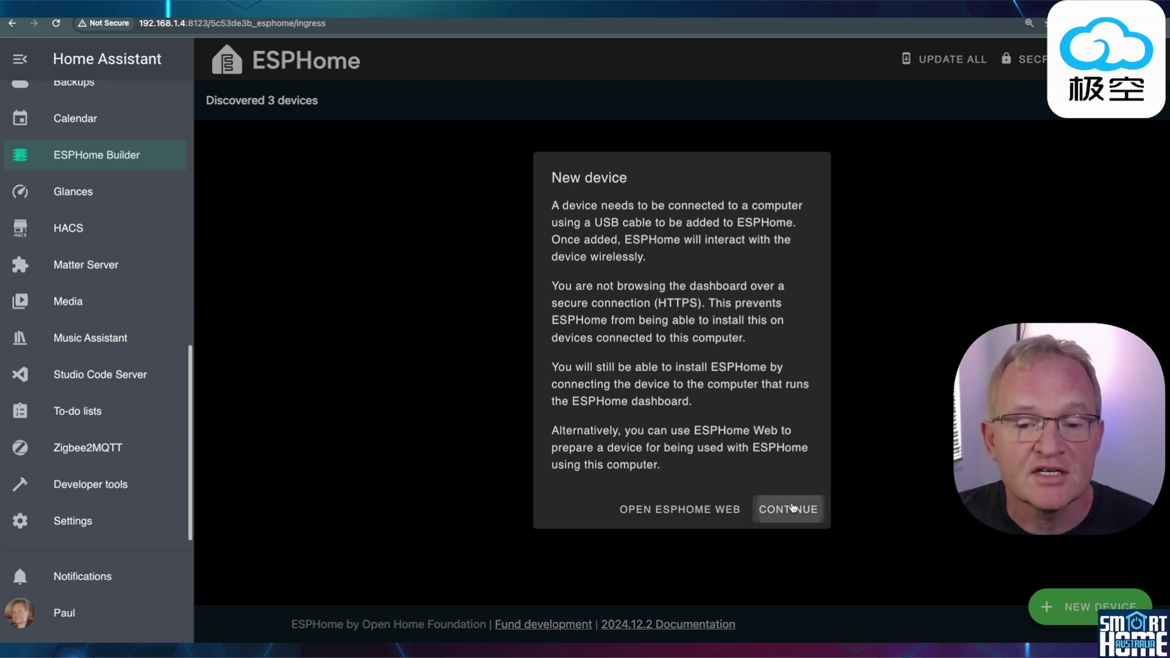
left_click(792, 509)
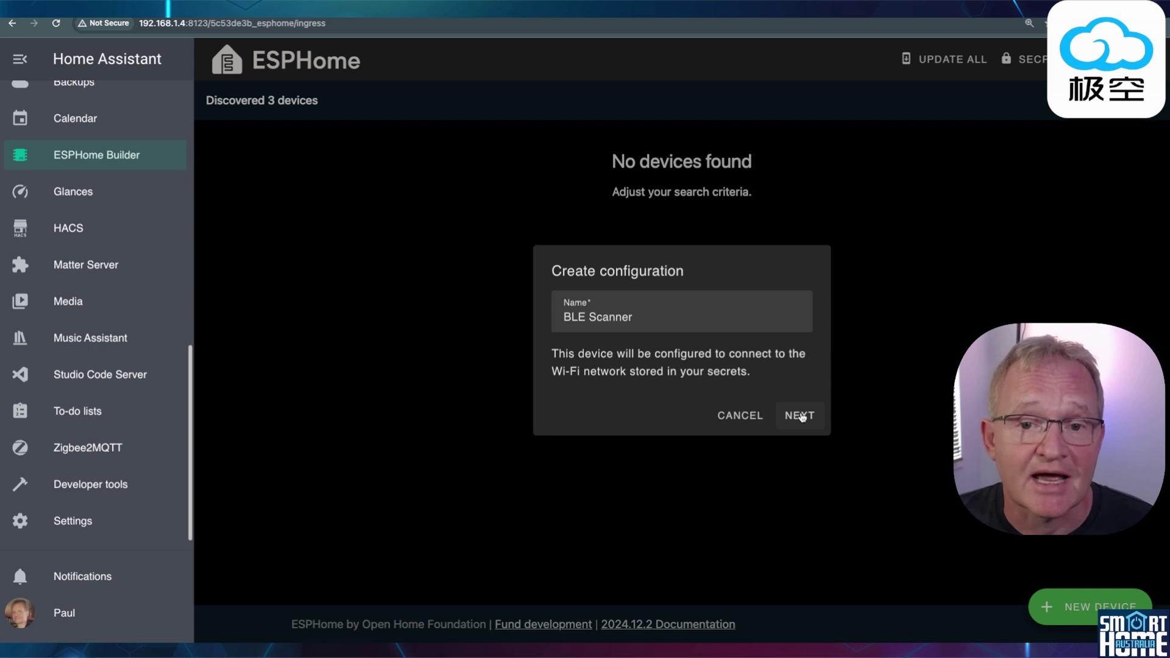
left_click(800, 416)
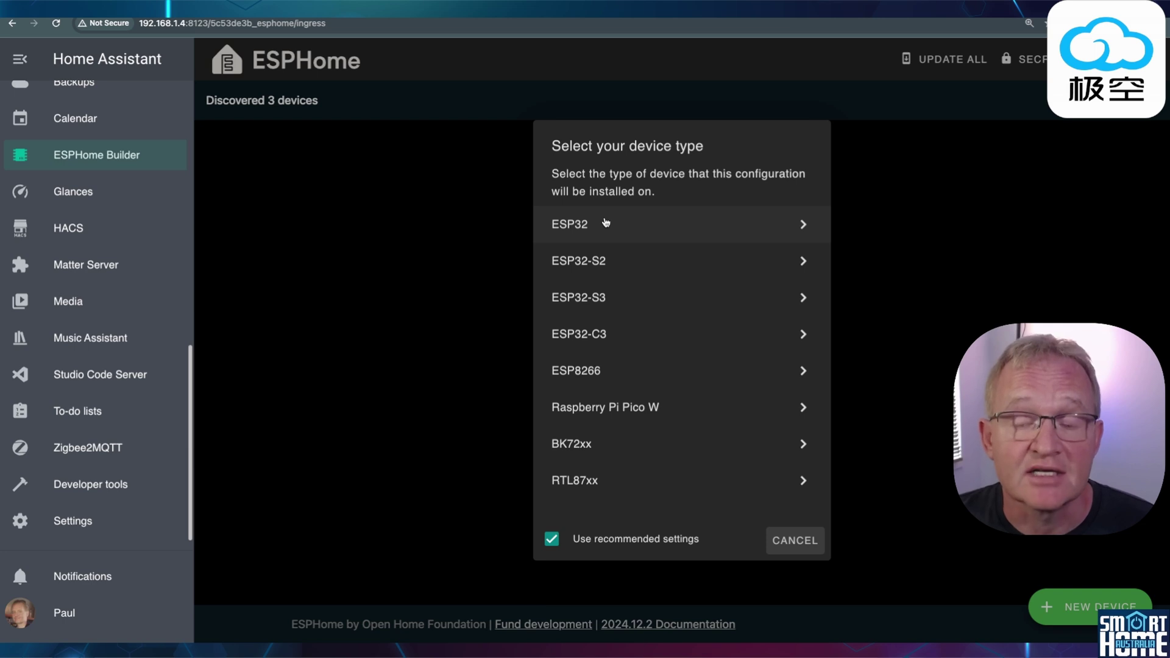
left_click(606, 223)
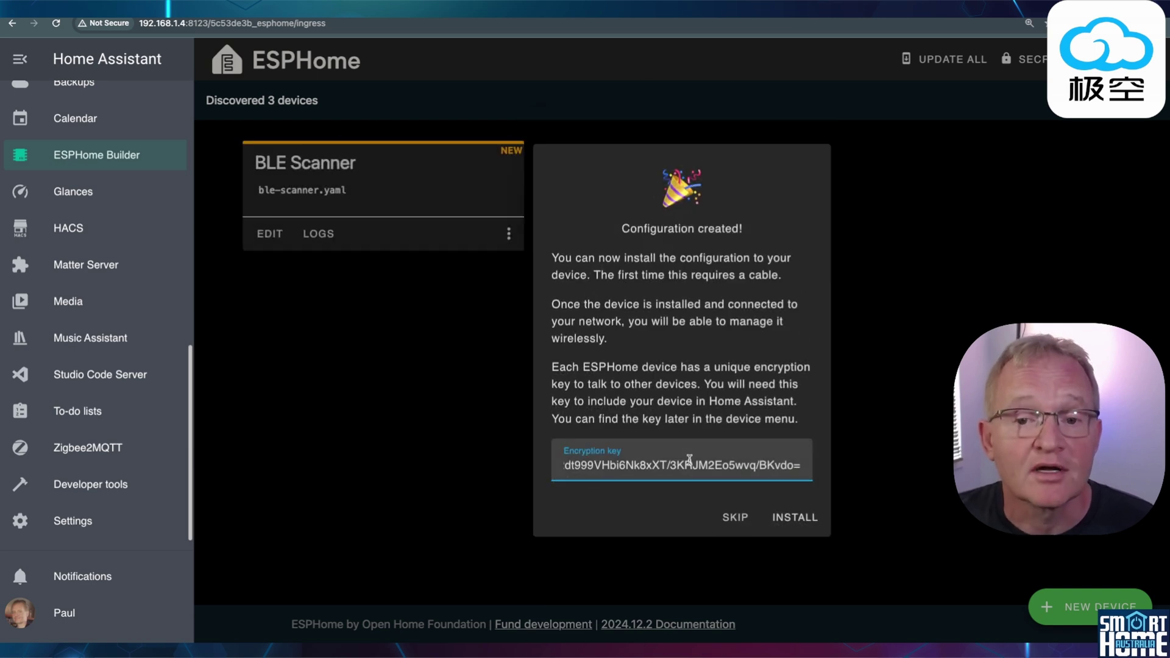
left_click(689, 460)
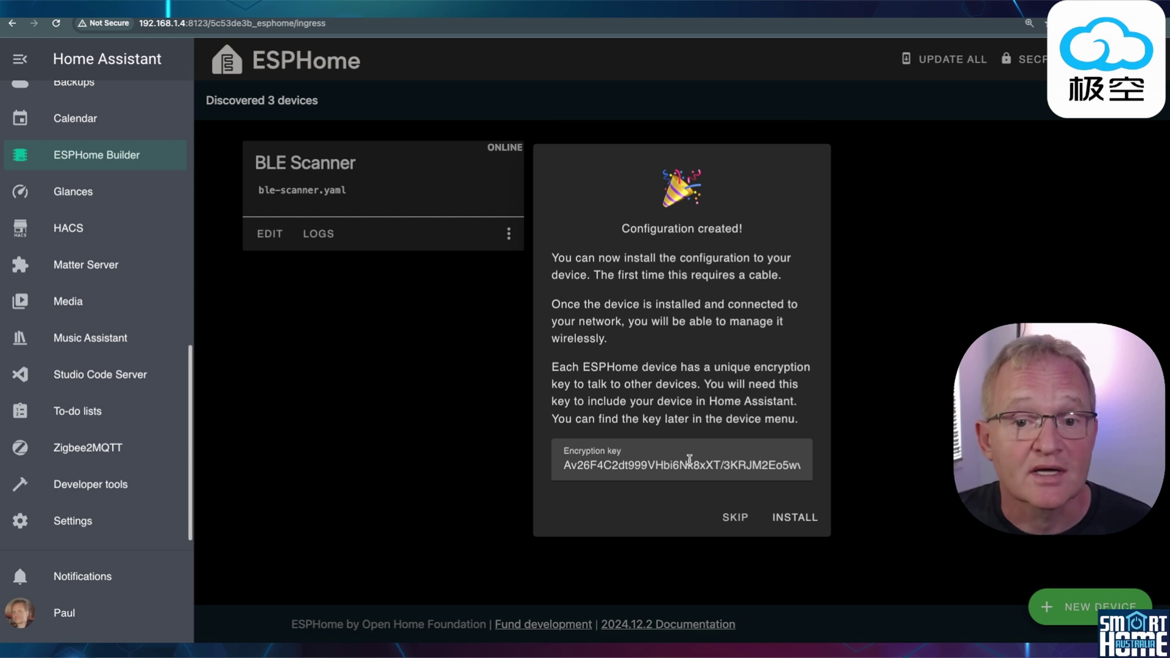
left_click(808, 519)
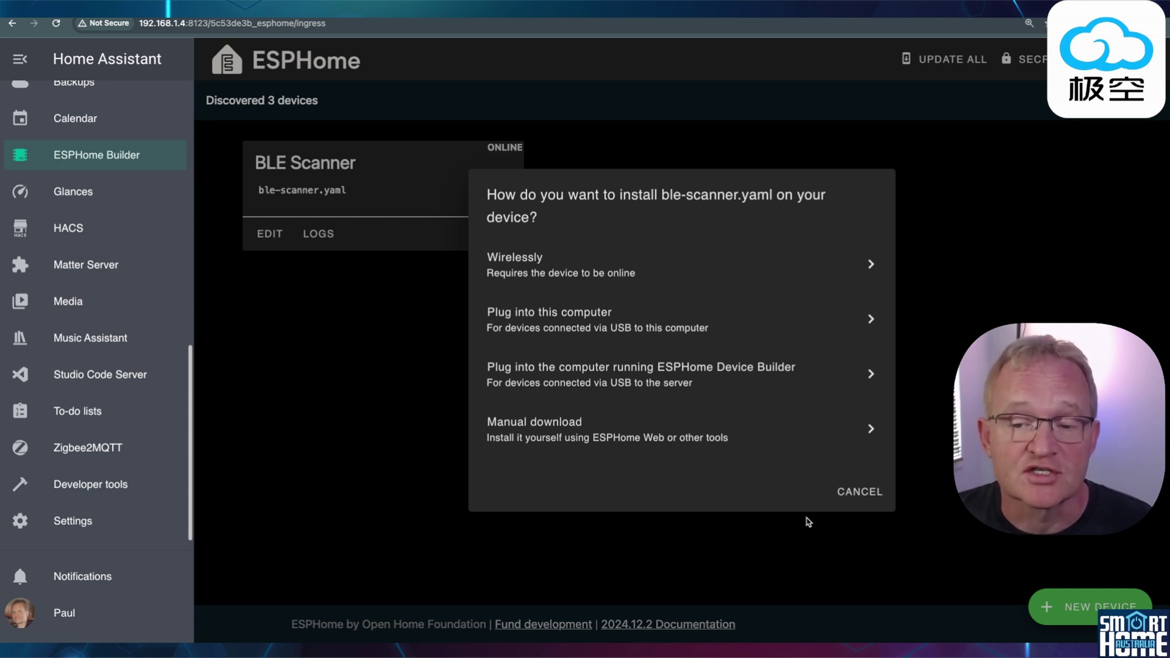
left_click(855, 491)
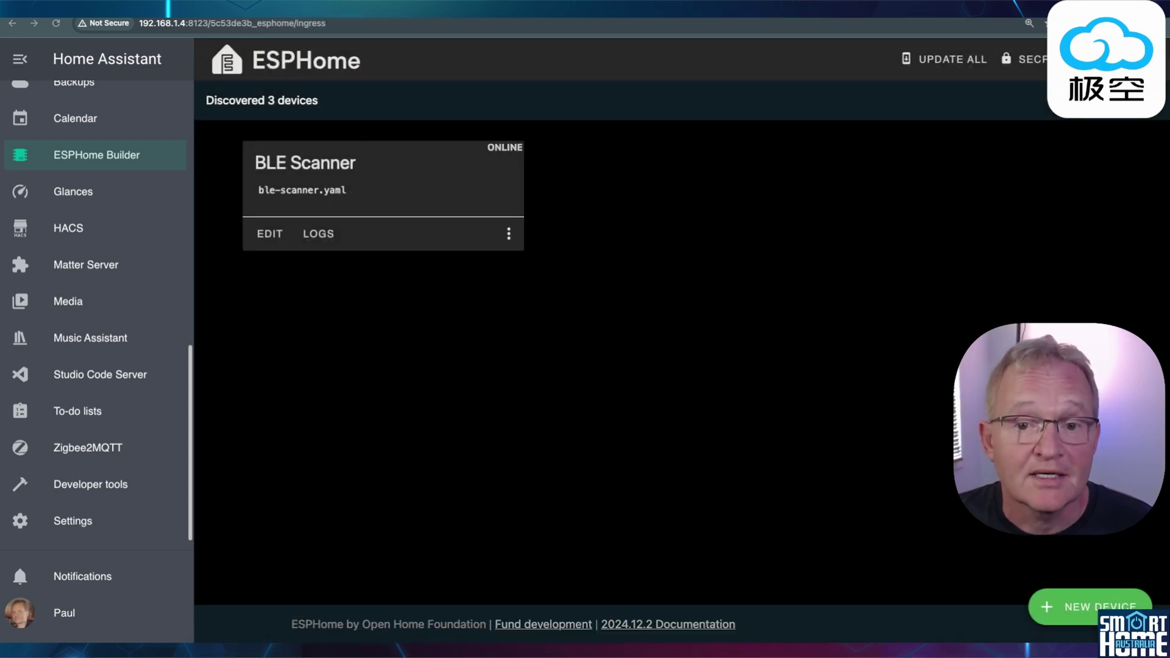
- Open the BLE Scanner card's ble-scanner.yaml and place the cursor on empty line 32
left_click(271, 235)
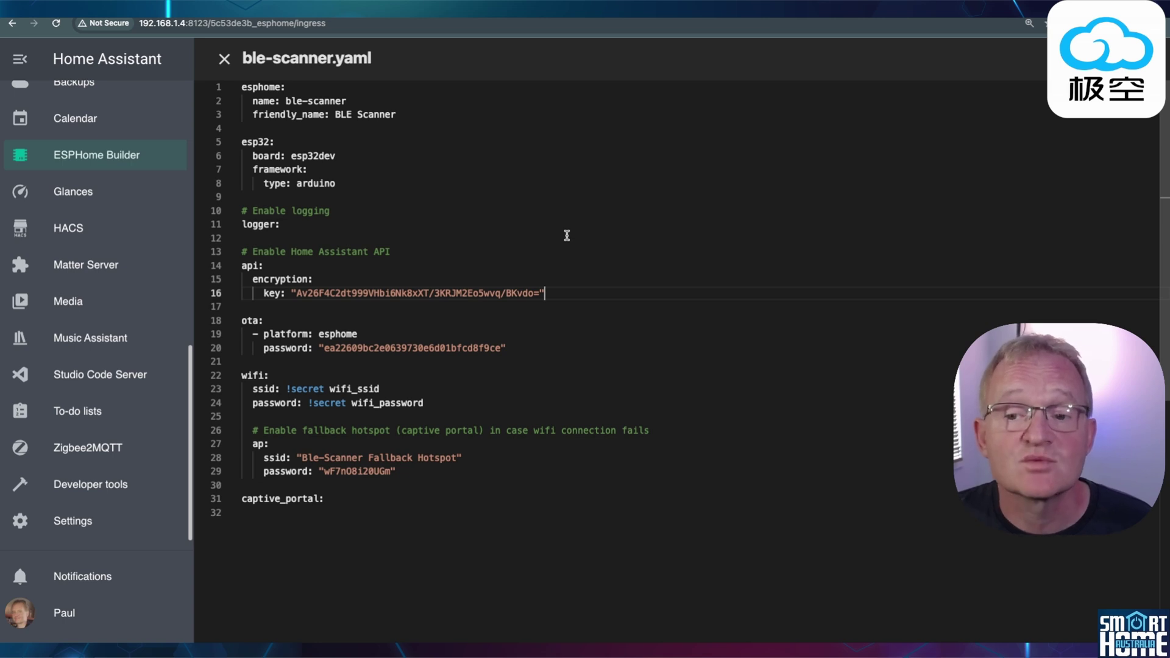
left_click(466, 520)
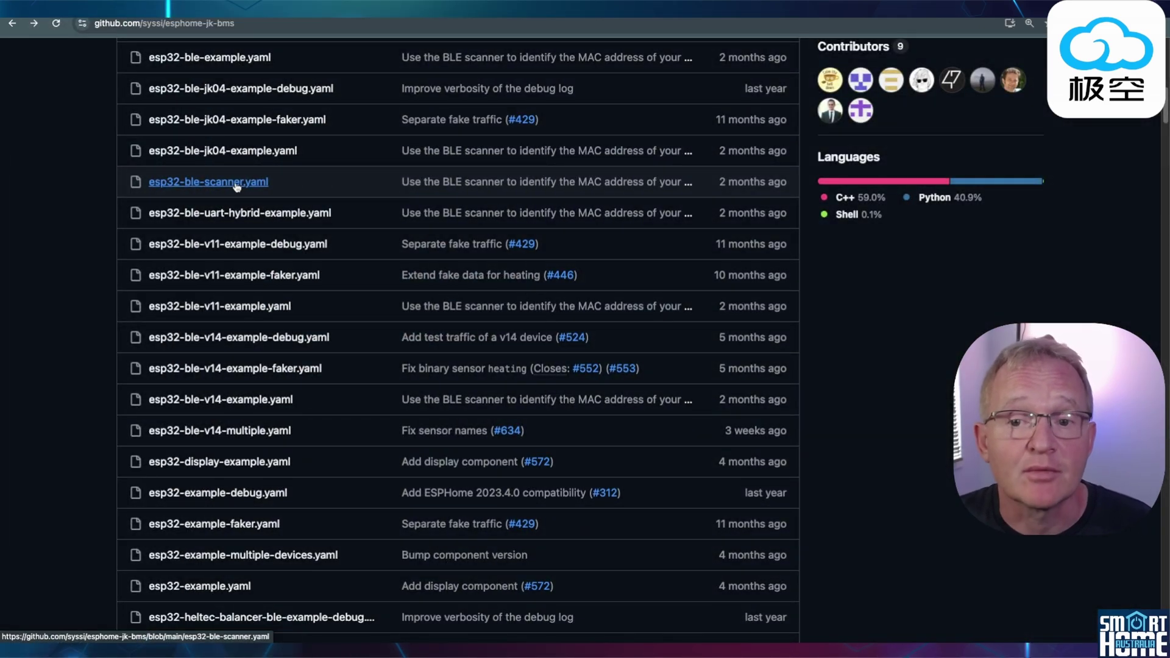
- Open esp32-ble-scanner.yaml from the esphome-jk-bms repository file list
left_click(237, 181)
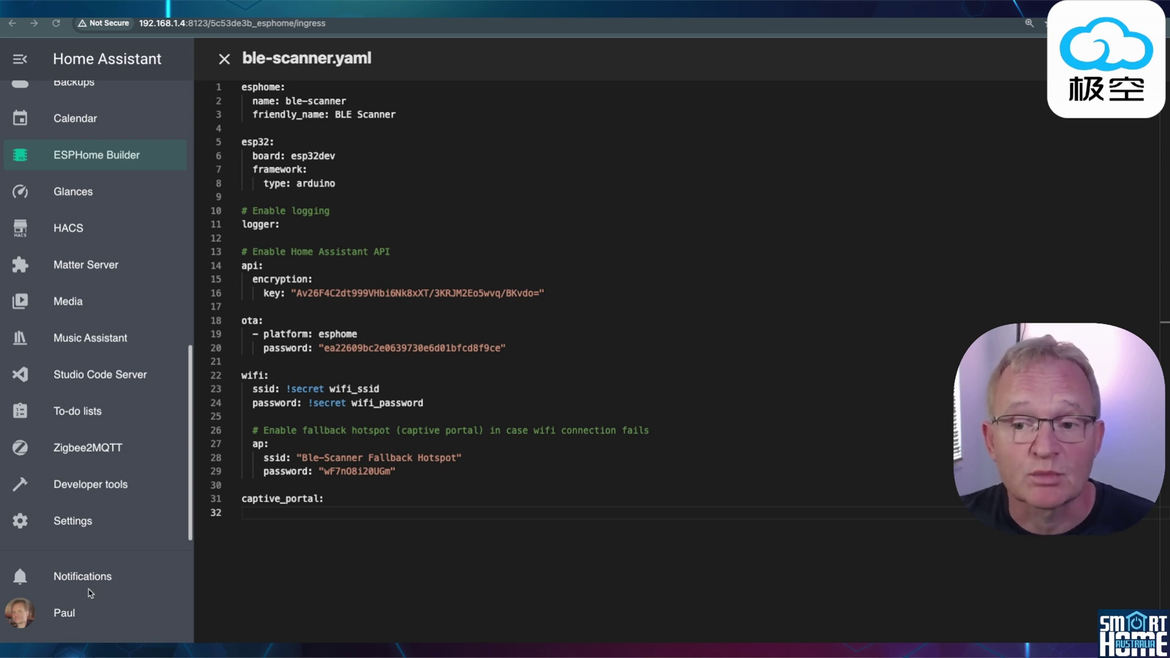
- Paste the scanner example, keep board esp32dev with arduino, delete default lines 1–31, and save
key("ctrl+v")
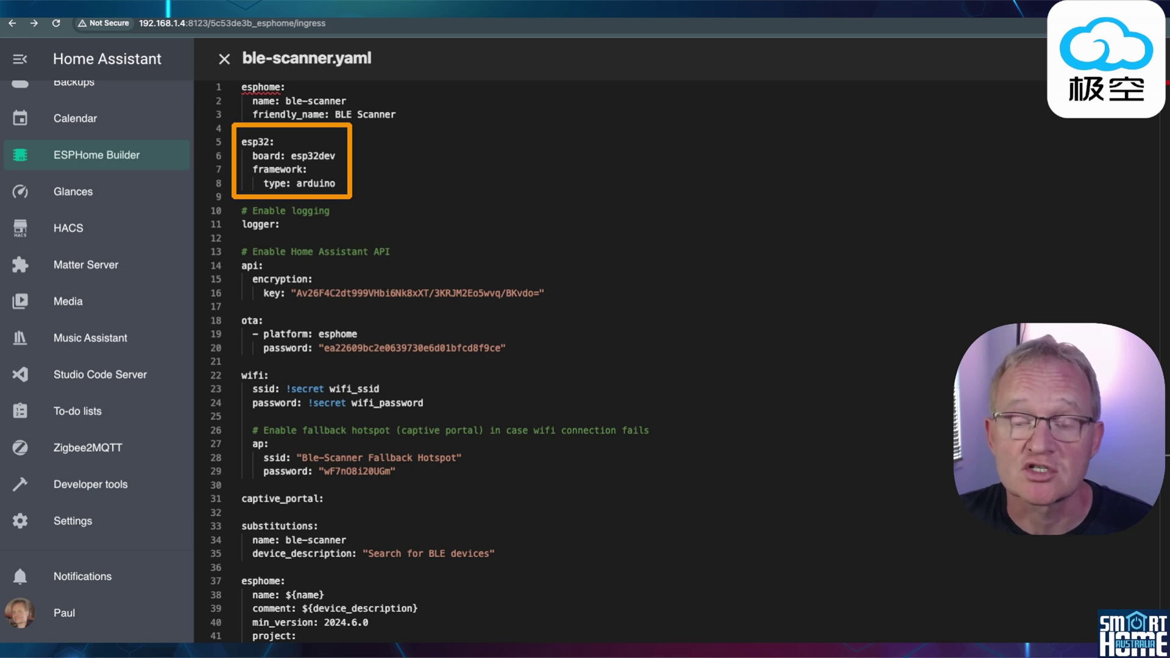
left_click_drag(335, 184, 242, 142)
mouse_move(290, 161)
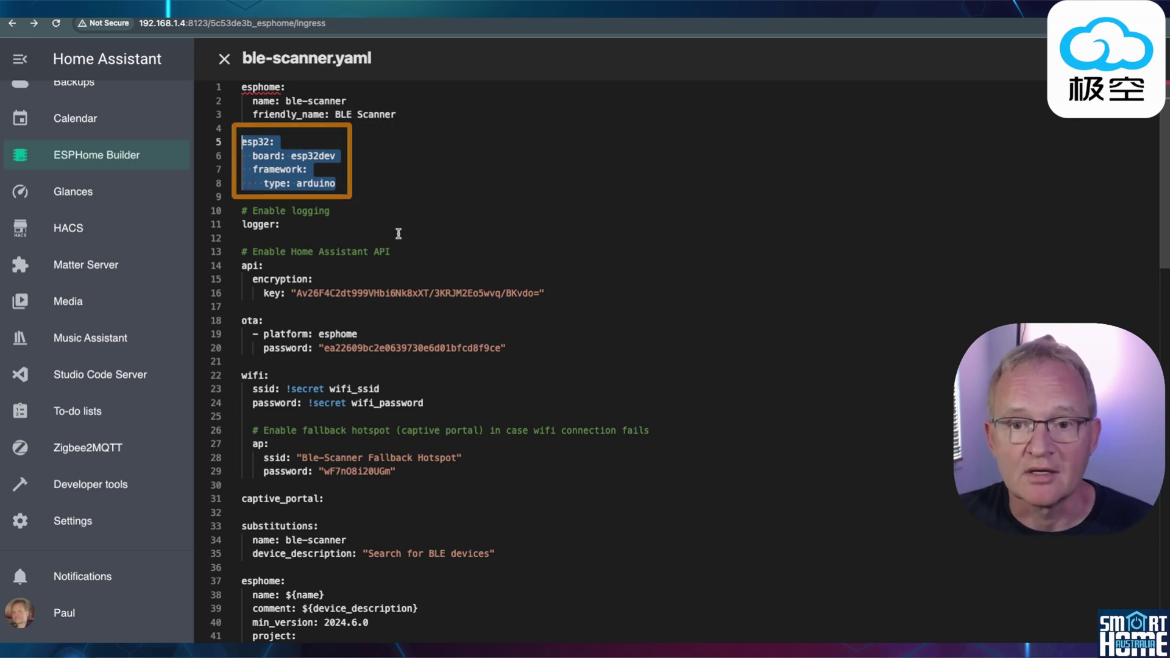
scroll(348, 290, "down", 7)
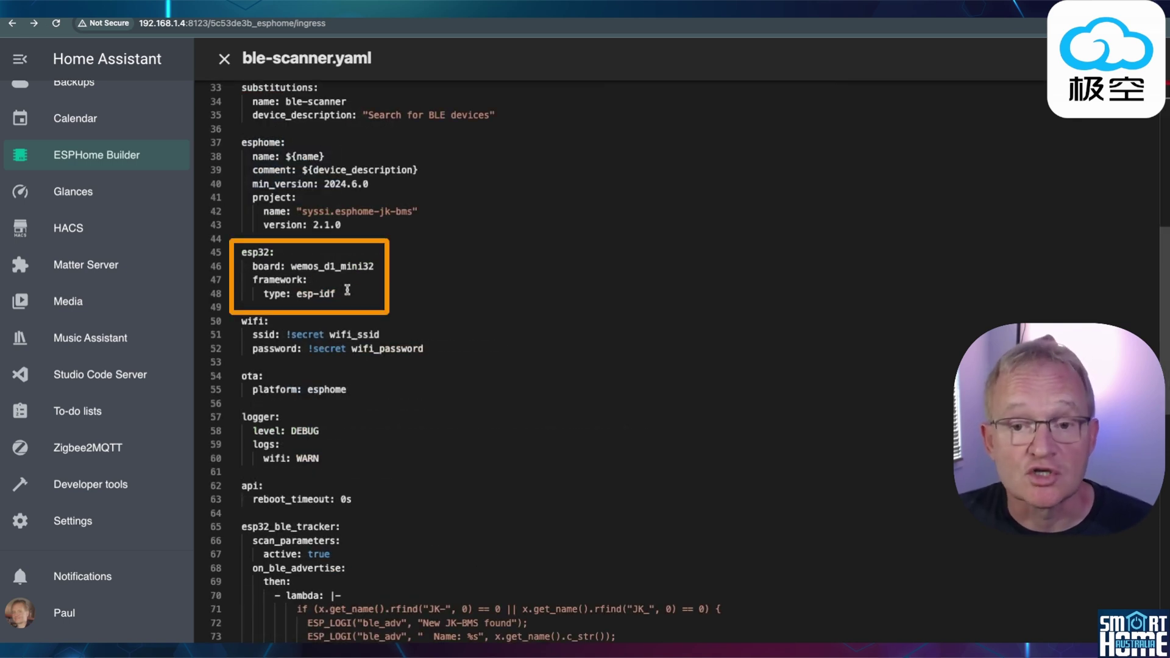
left_click_drag(336, 294, 242, 254)
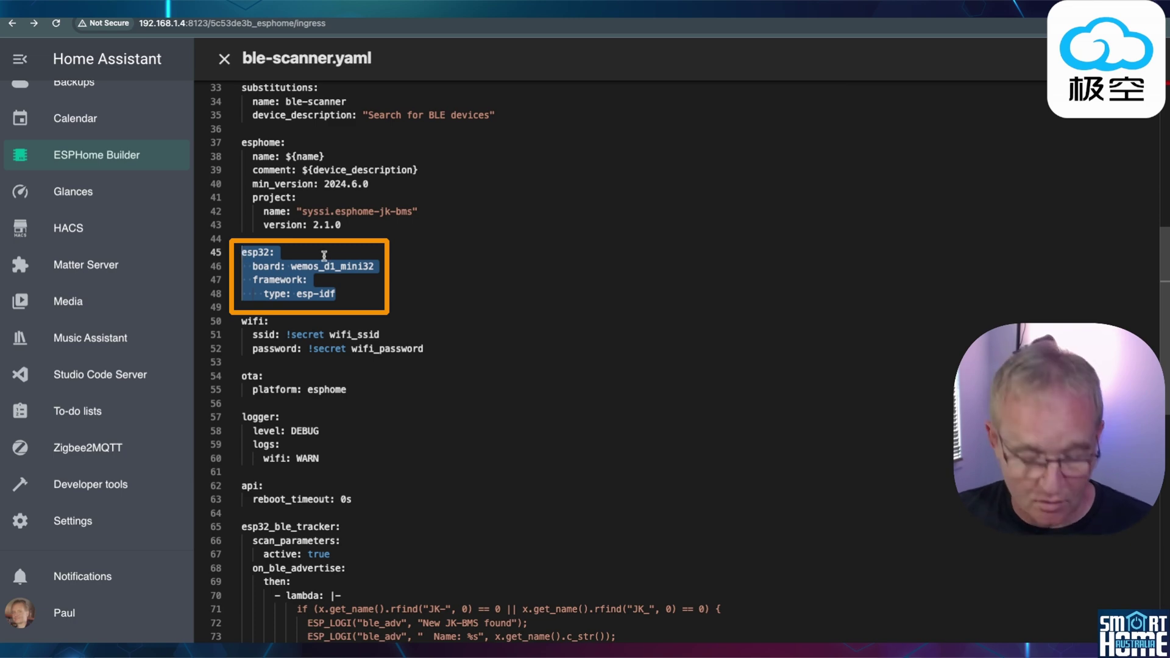
key("ctrl+z")
key("ctrl+z")
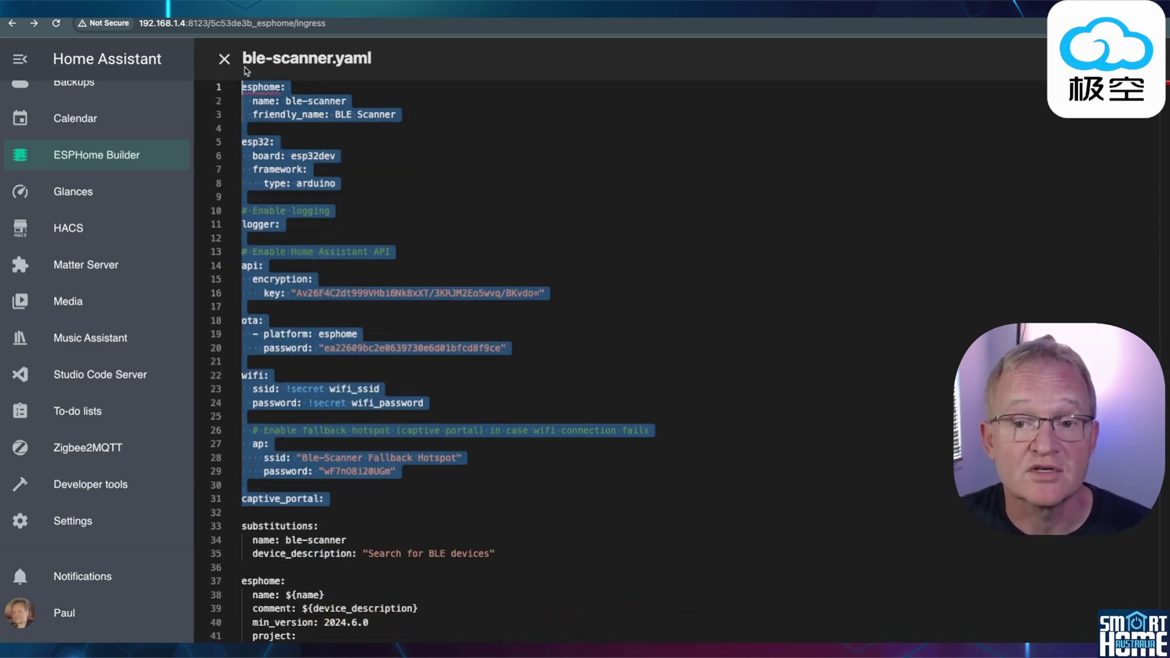
key("Delete")
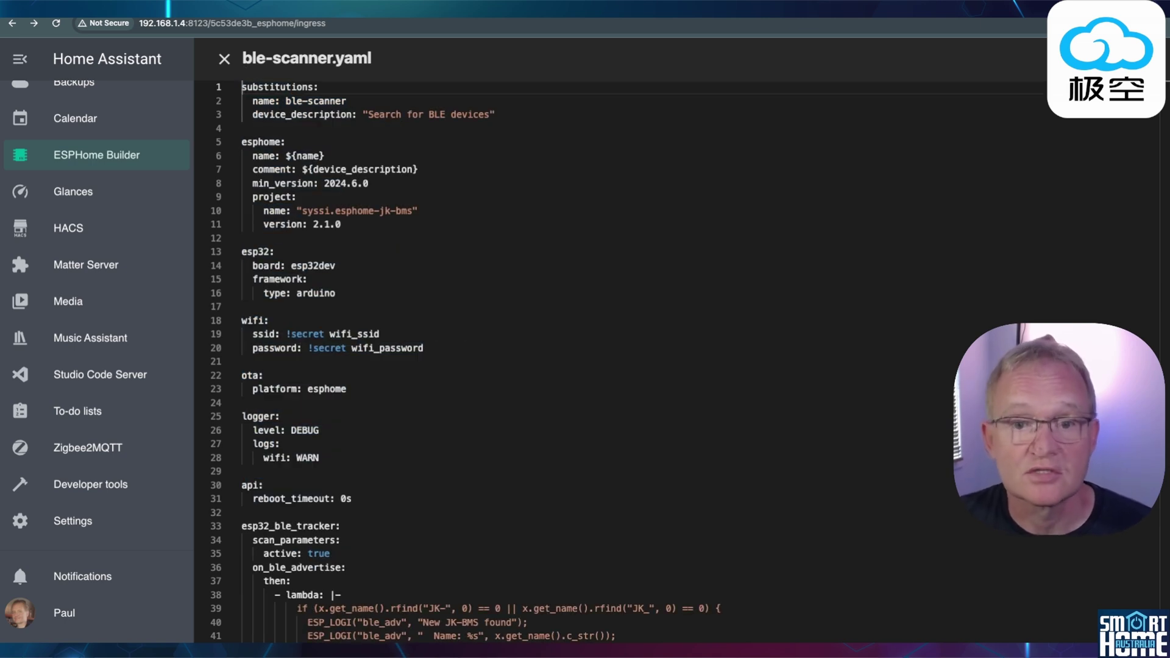
left_click(1116, 58)
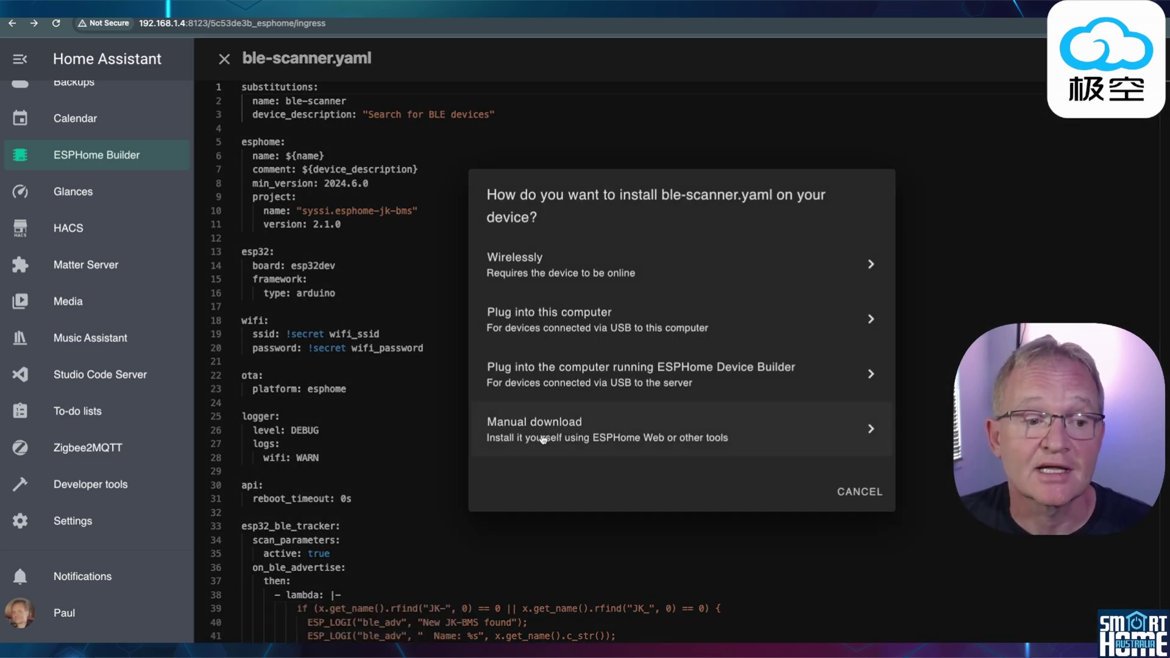
- Compile the ble-scanner firmware via Manual download and save it in Factory format
left_click(543, 438)
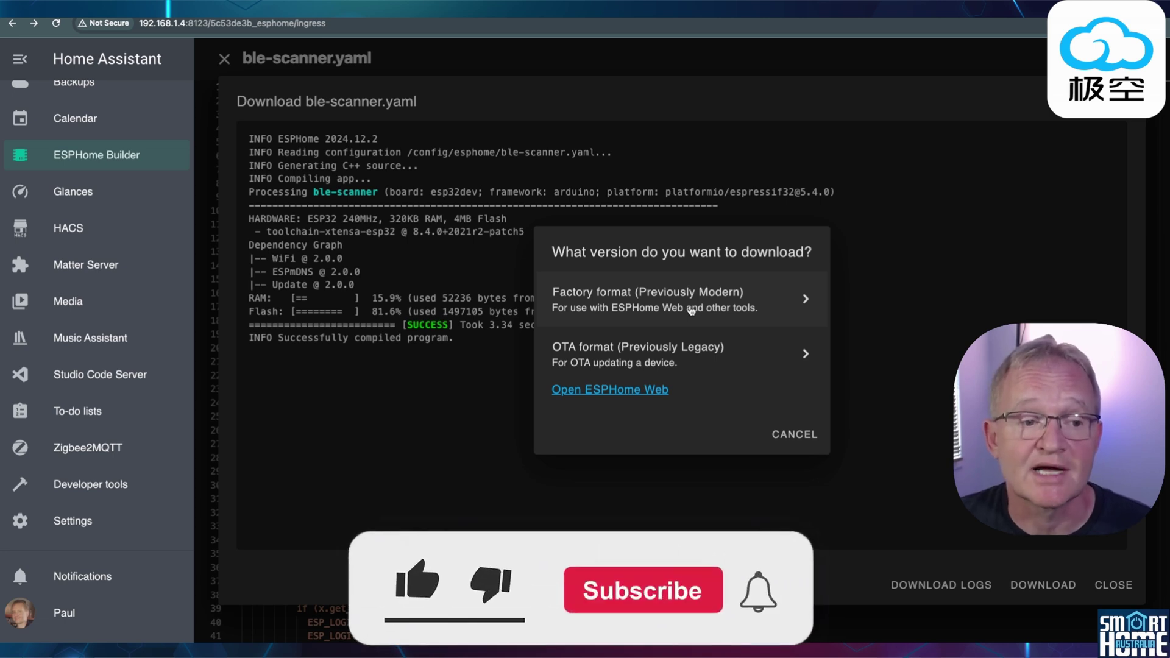
left_click(692, 310)
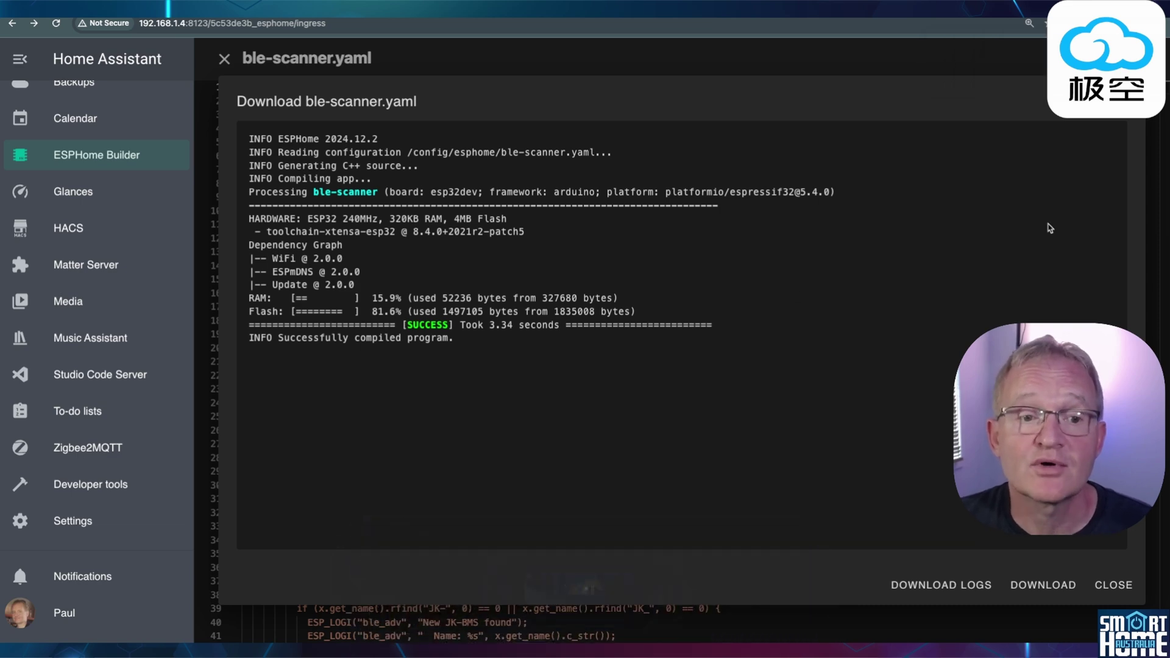
left_click(1114, 589)
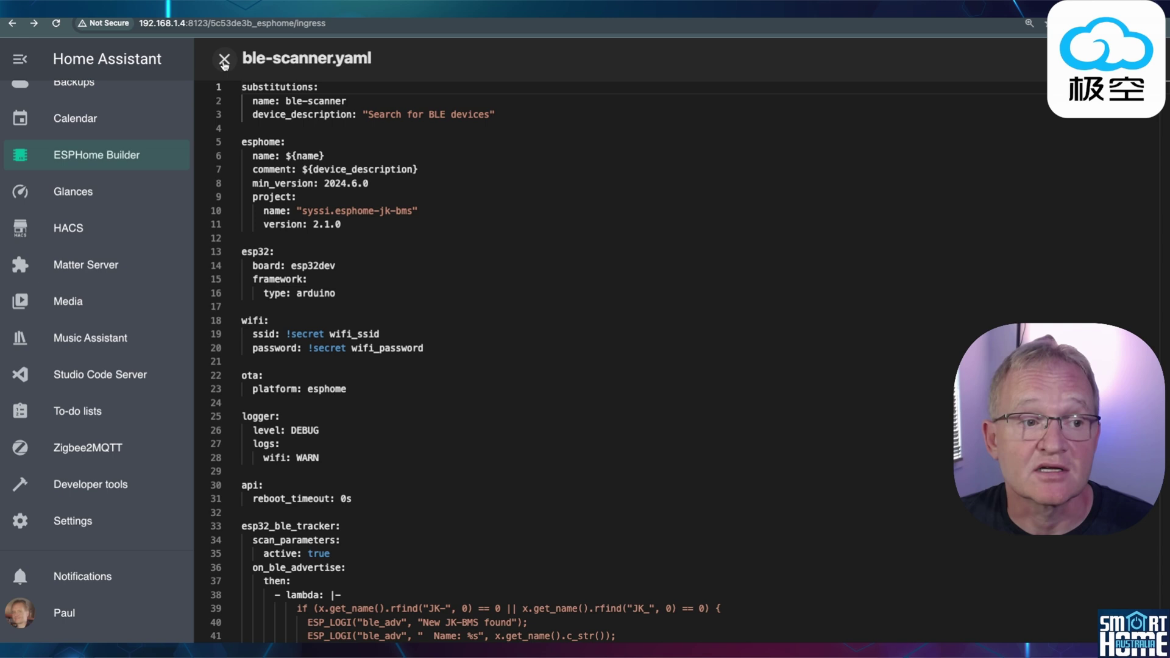
- Launch ESPHome Web from the ble-scanner card's Install > Plug into this computer option
left_click(224, 61)
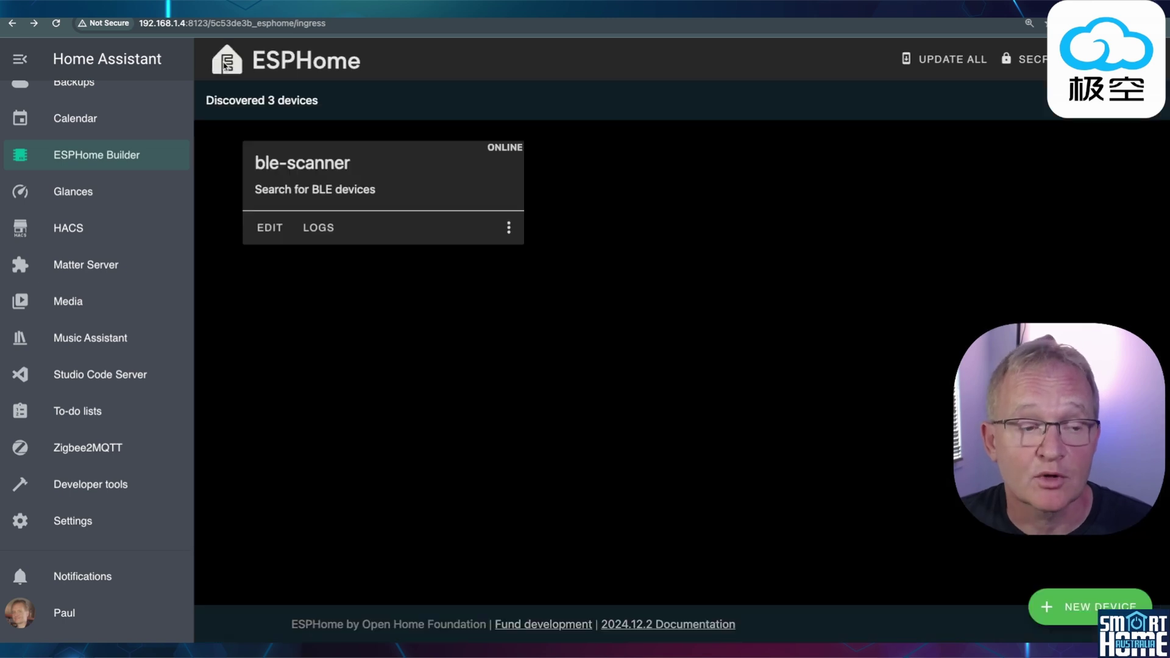
left_click(509, 230)
left_click(607, 302)
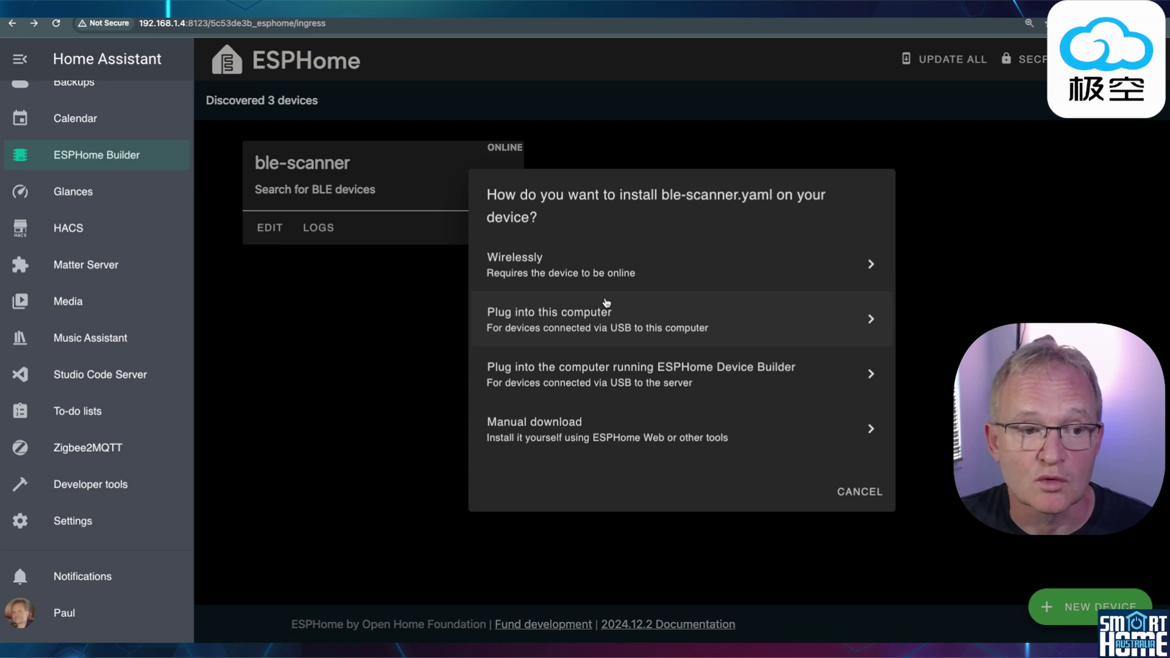
left_click(607, 319)
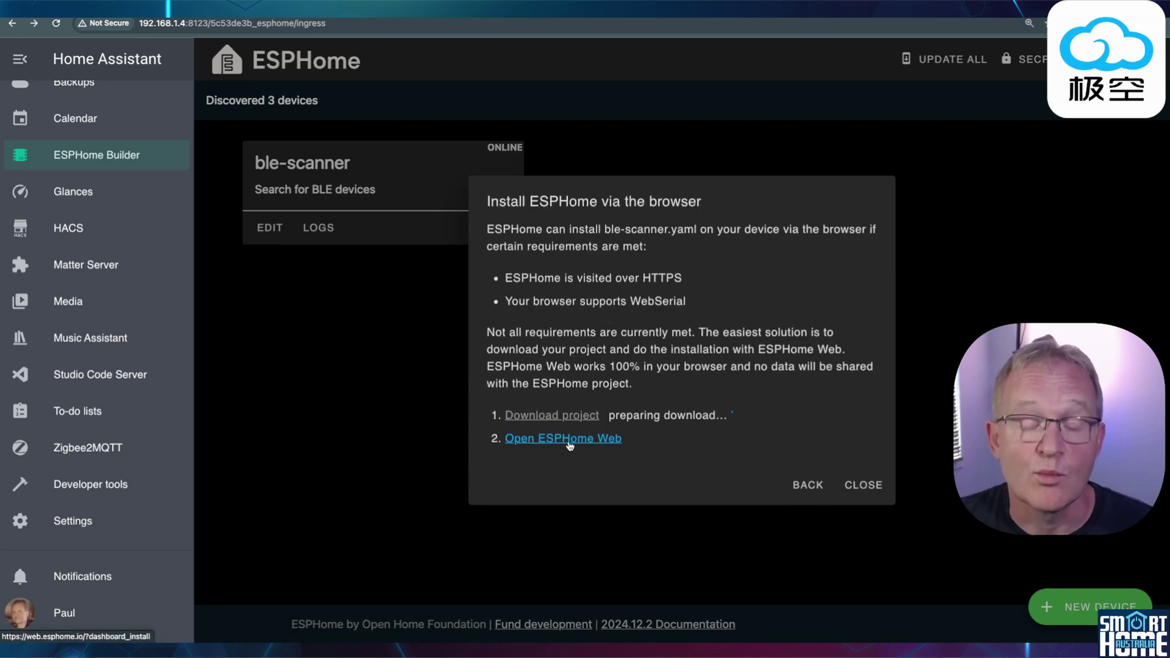
left_click(568, 447)
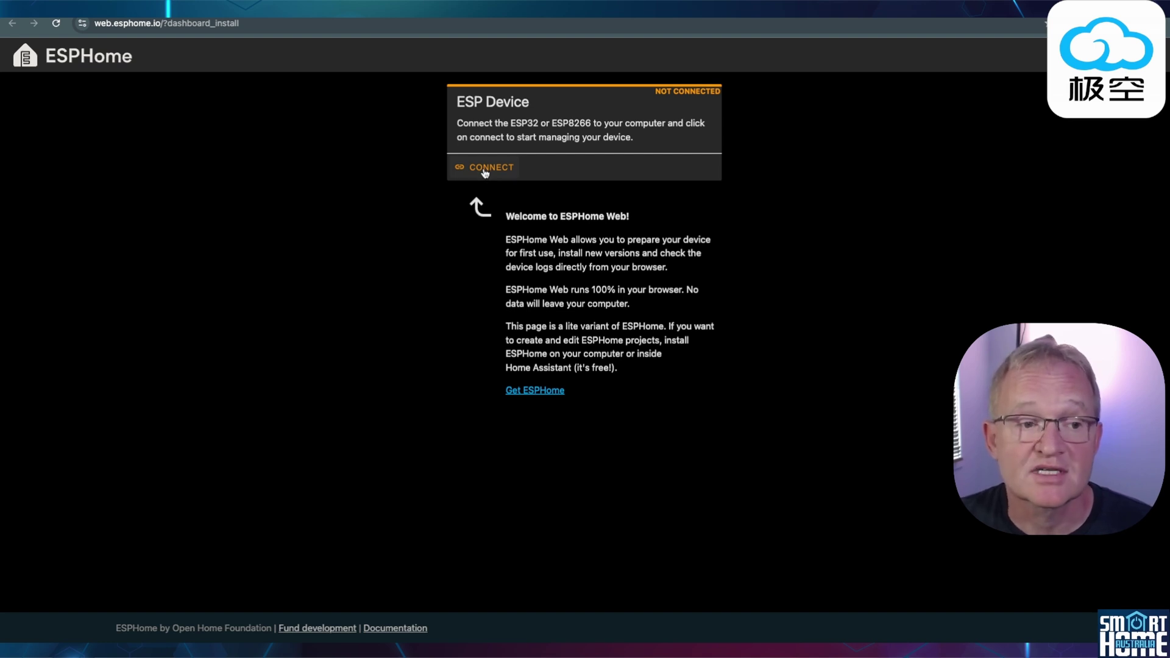
- Connect ESPHome Web to the ESP32 on the USB Single Serial port
left_click(485, 173)
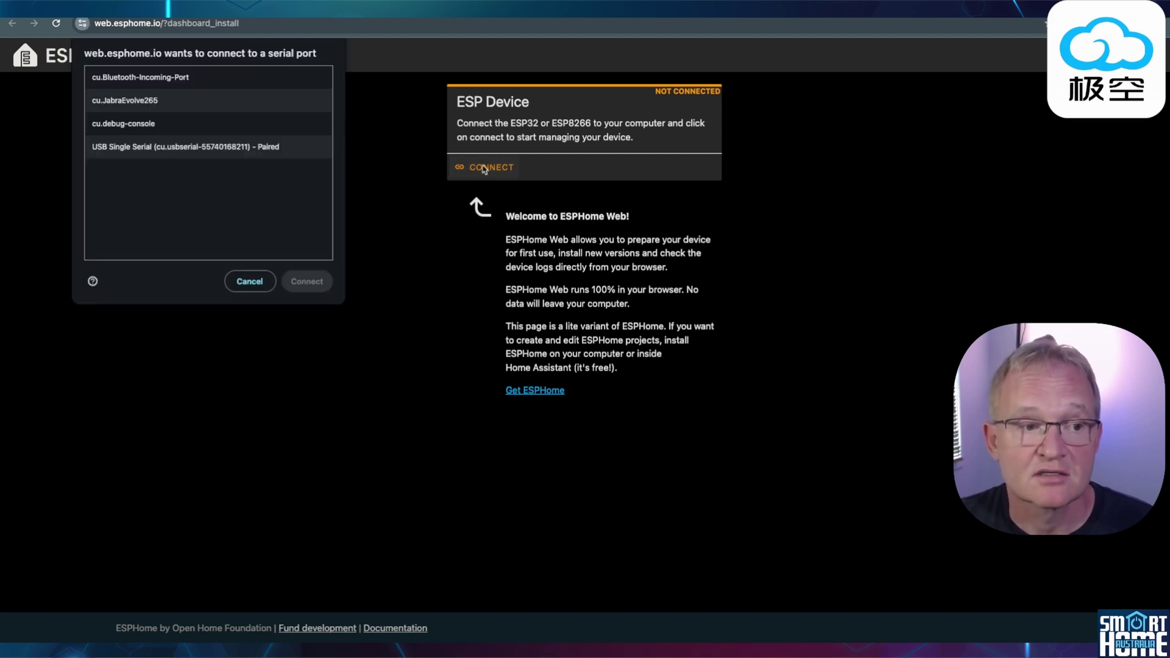
left_click(244, 152)
left_click(308, 282)
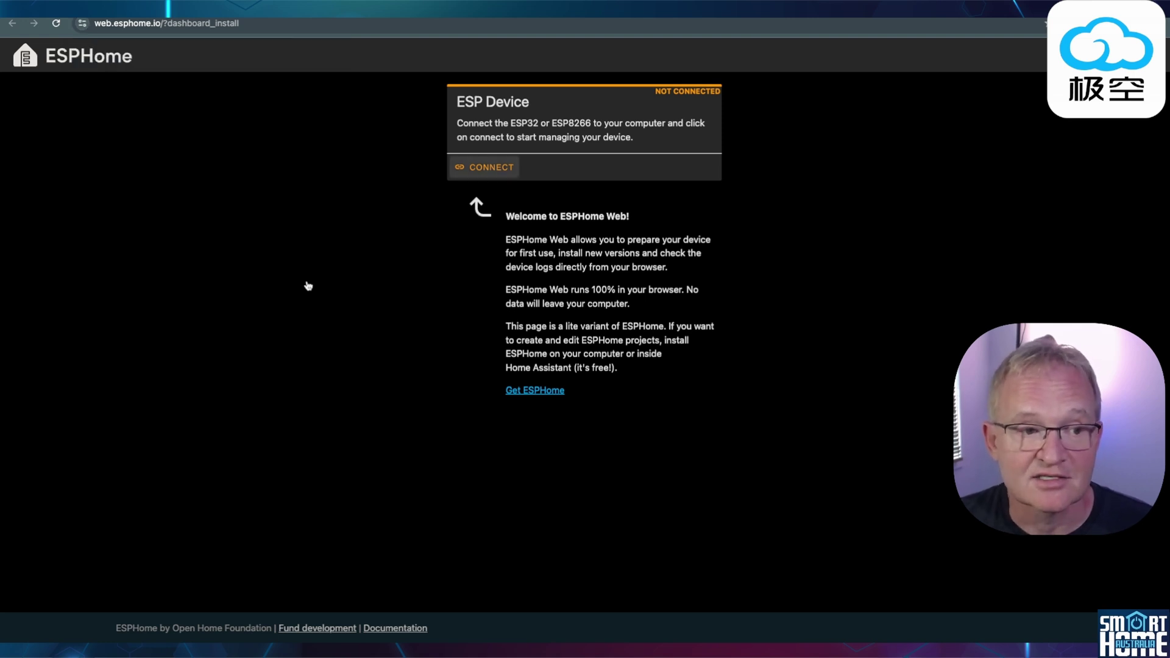
- Install ble-scanner.factory.bin onto the ESP32 and close the success message
left_click(614, 142)
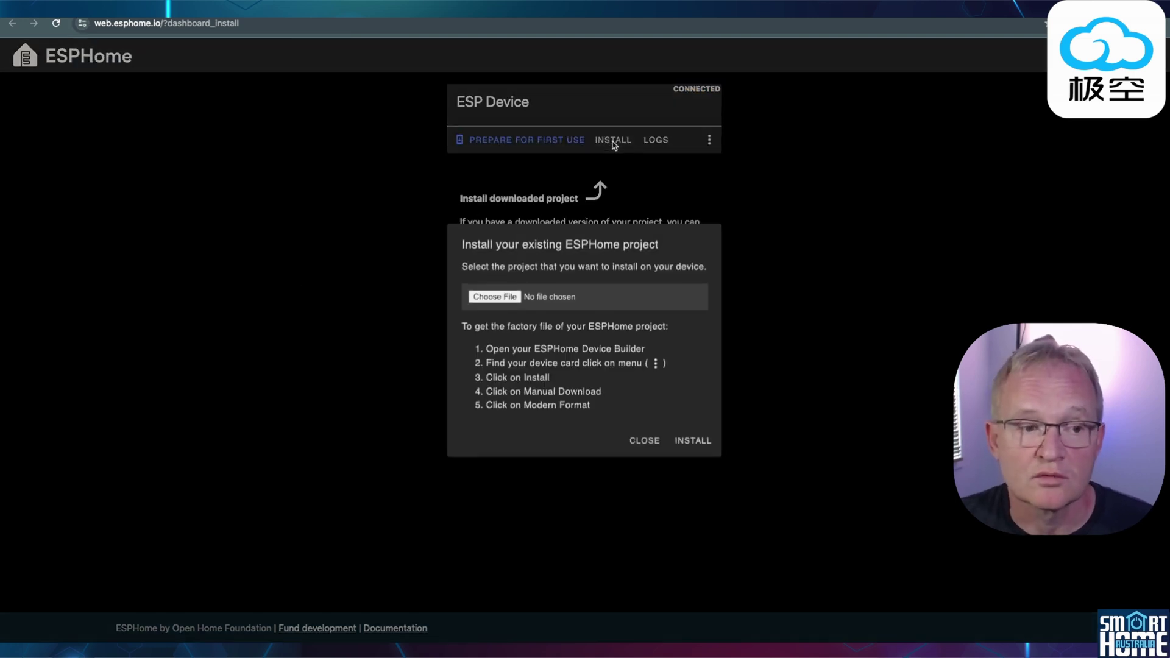
left_click(495, 297)
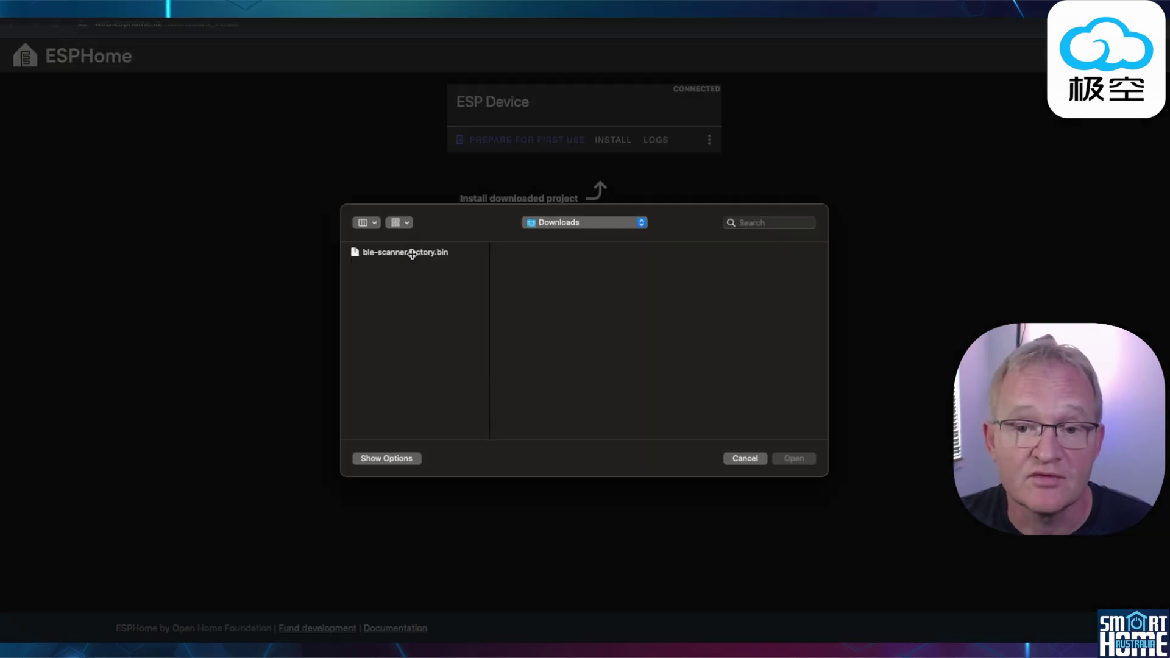
left_click(412, 254)
left_click(808, 460)
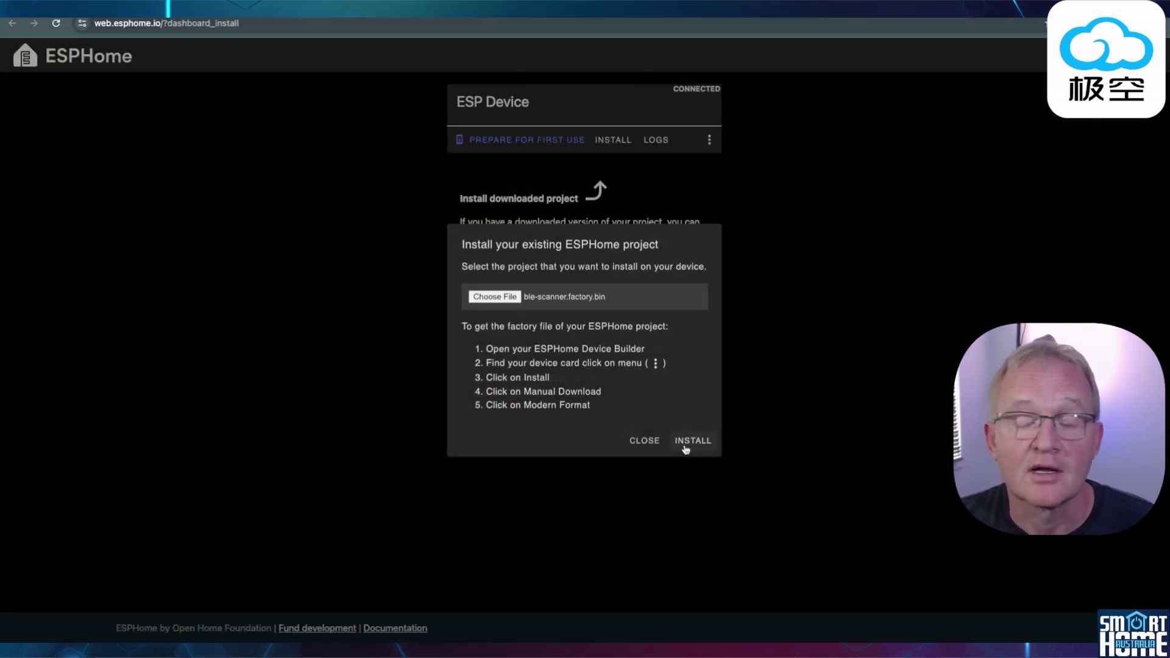
left_click(686, 450)
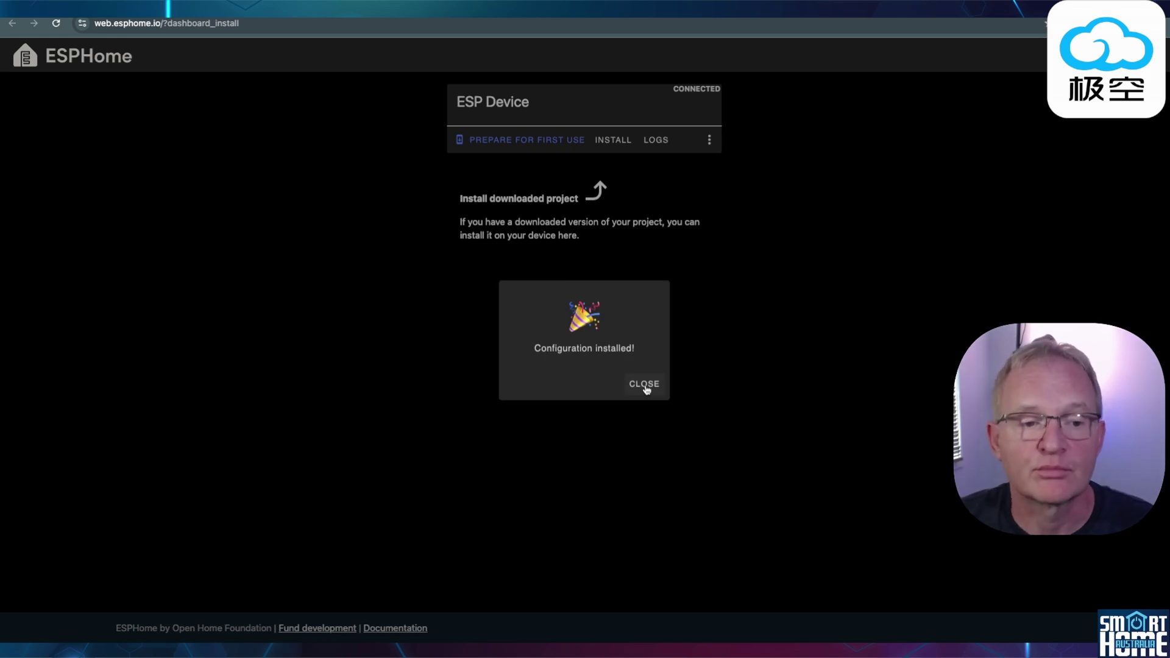
left_click(646, 388)
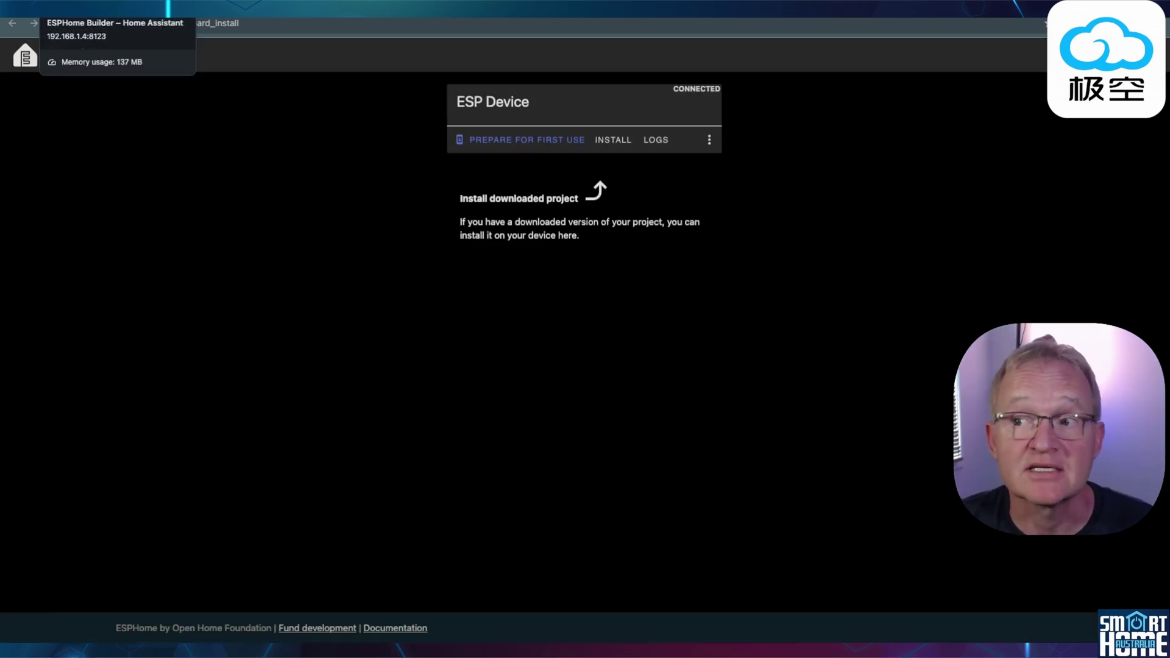
- Close the install notice and review ble-scanner's wireless logs of BLE scan results
left_click(116, 9)
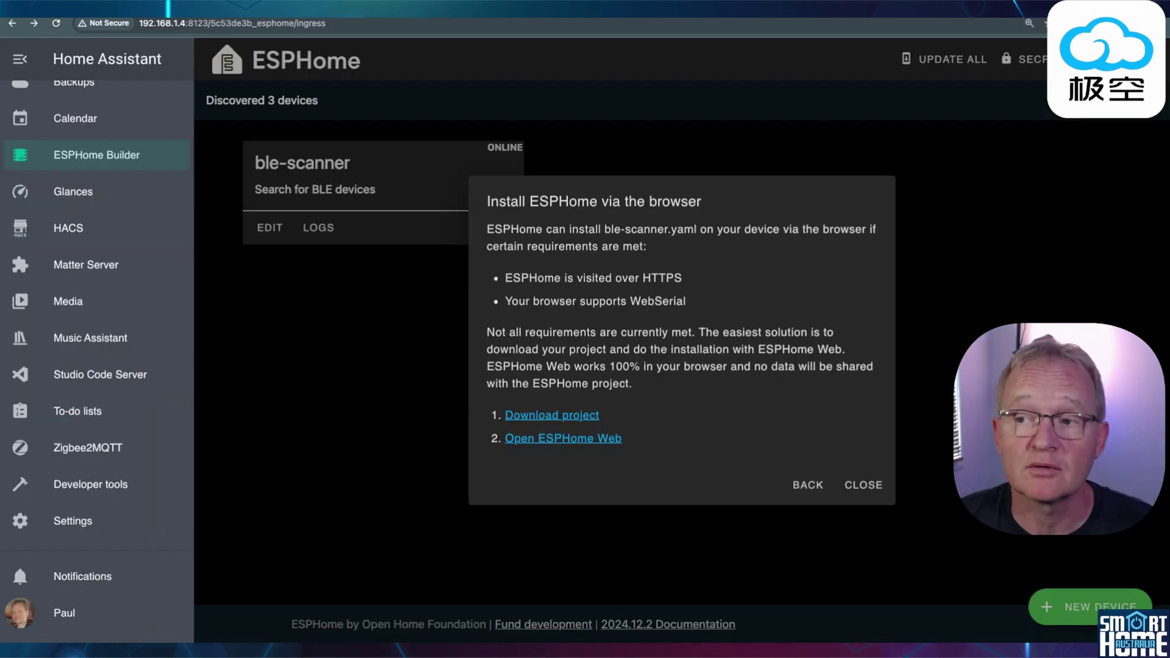
left_click(864, 486)
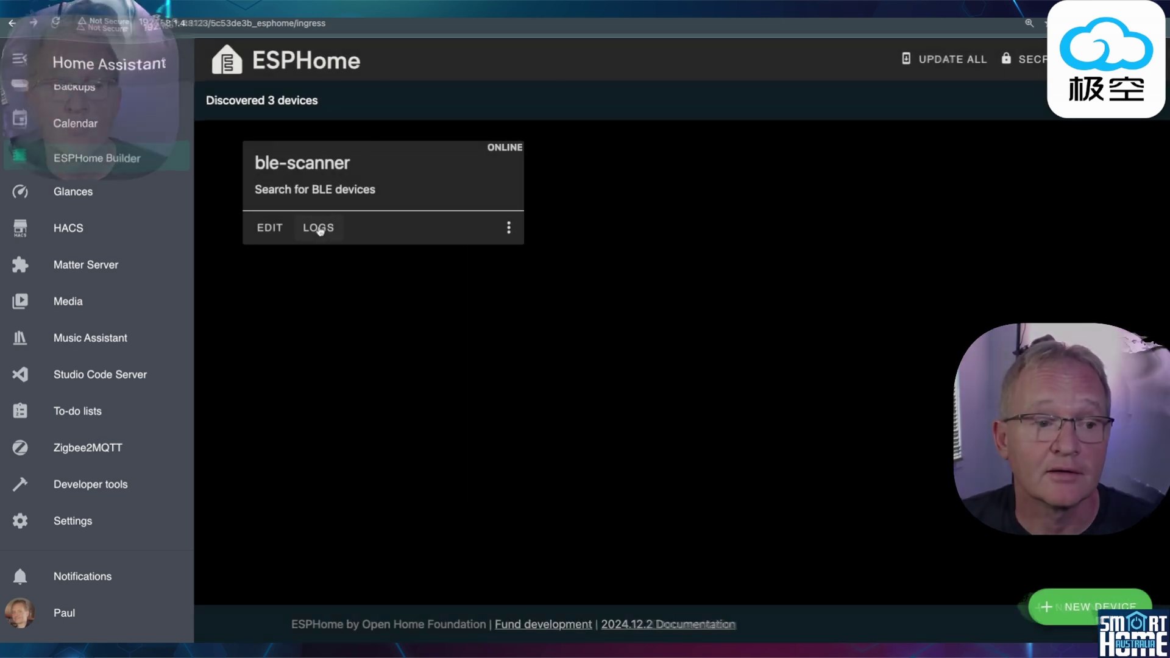
left_click(319, 230)
left_click(605, 279)
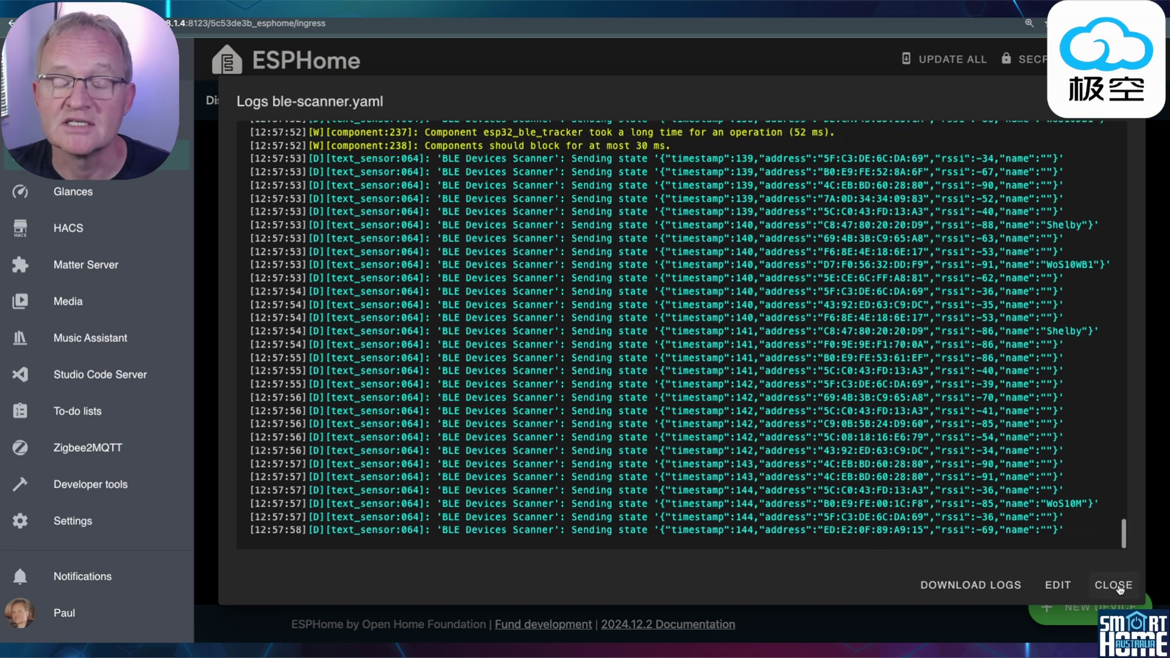
left_click(1109, 584)
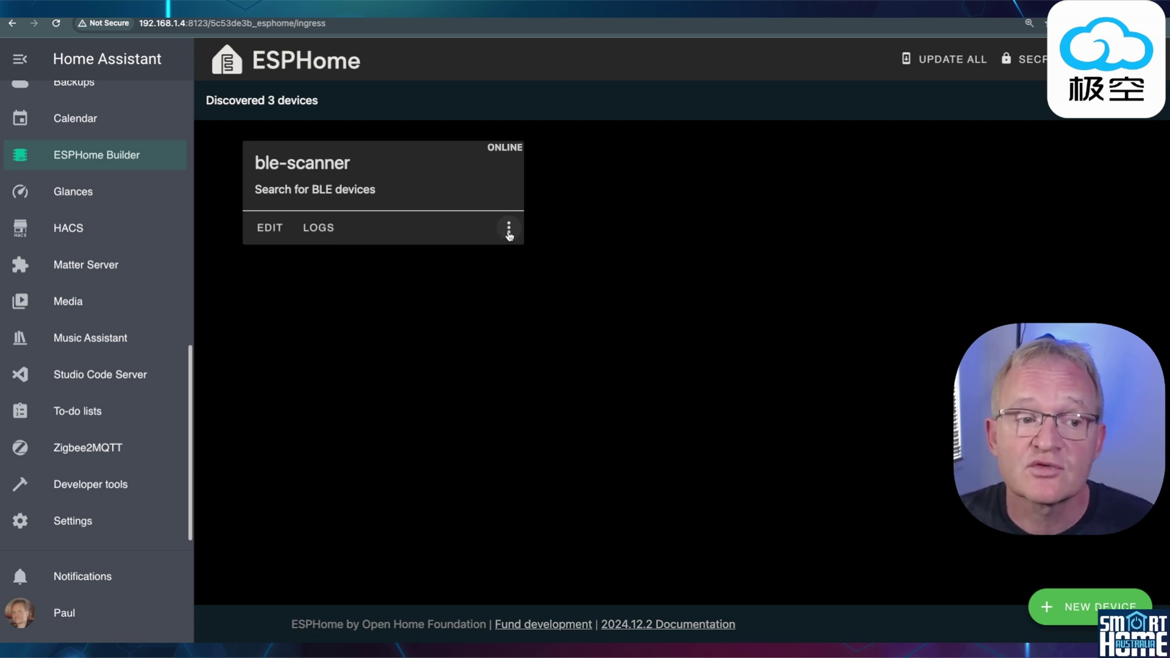
- Delete the ble-scanner device from ESPHome Builder
left_click(509, 230)
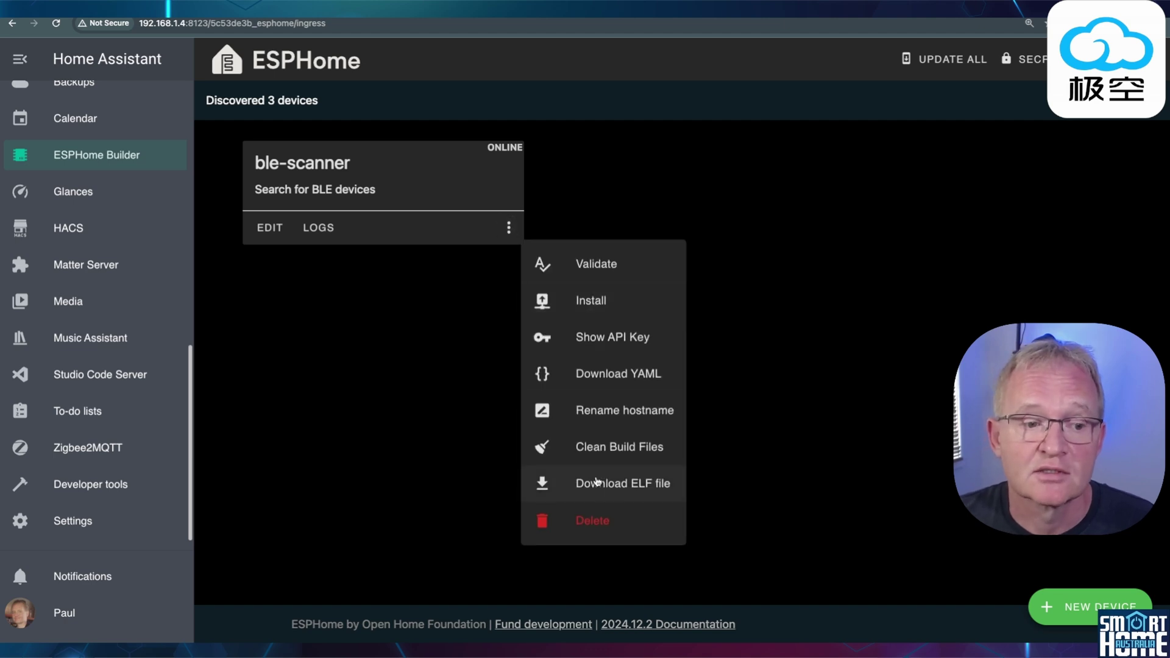
key("Escape")
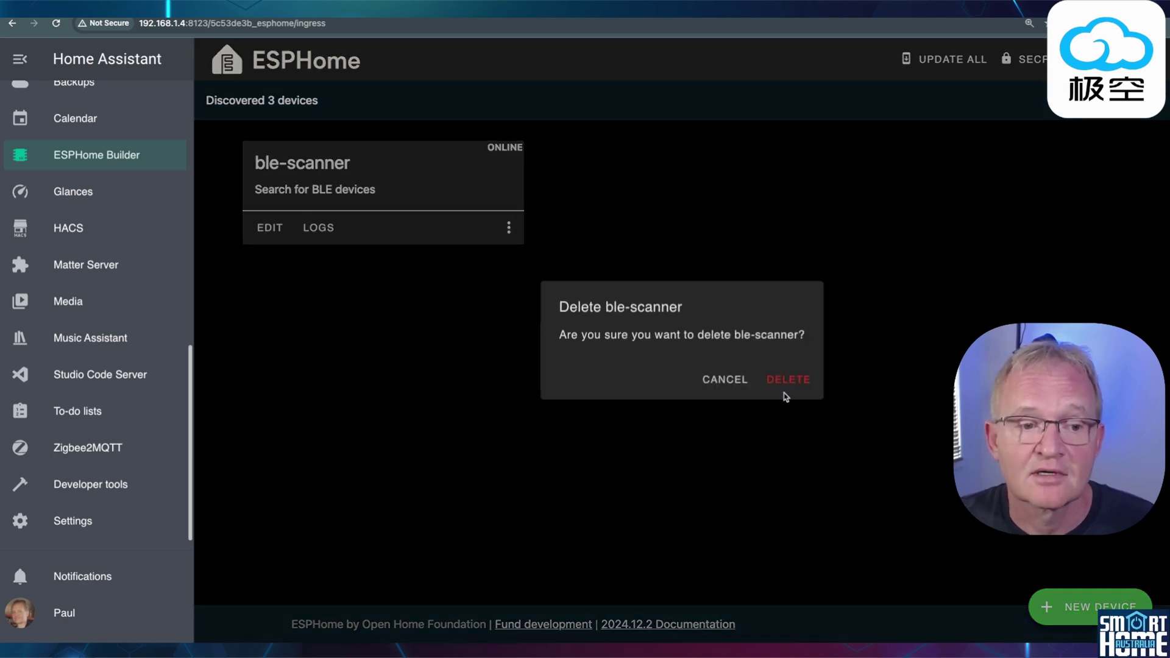
left_click(785, 382)
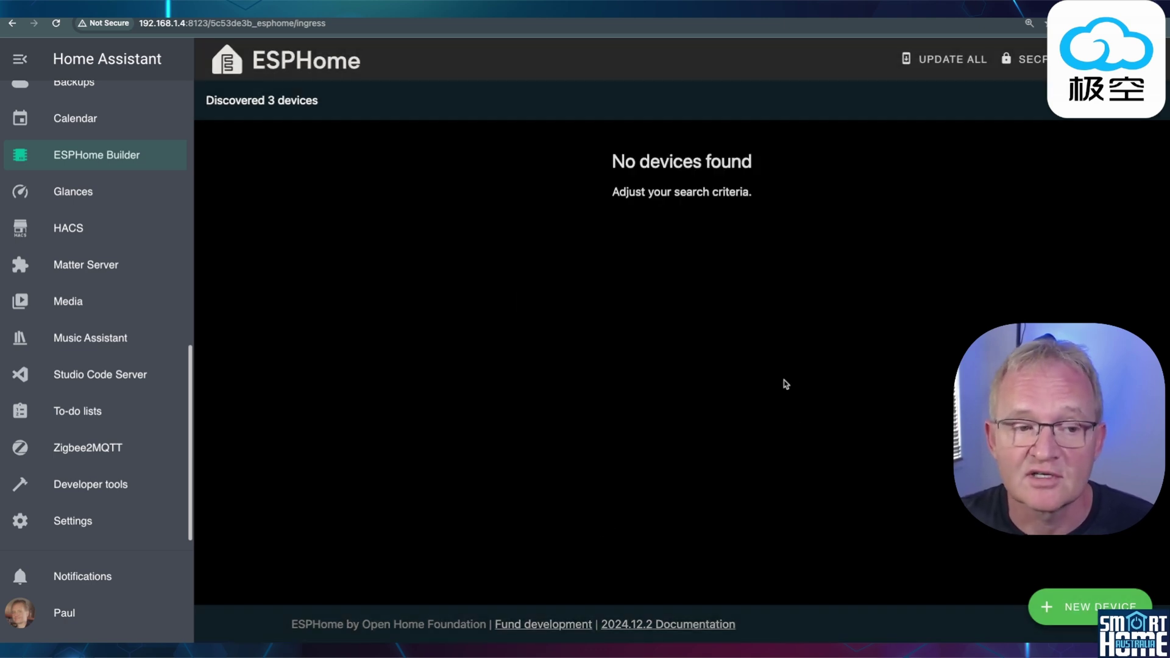
- Create an ESP32 device named JK BMS, copy its encryption key, and proceed to install
left_click(1087, 618)
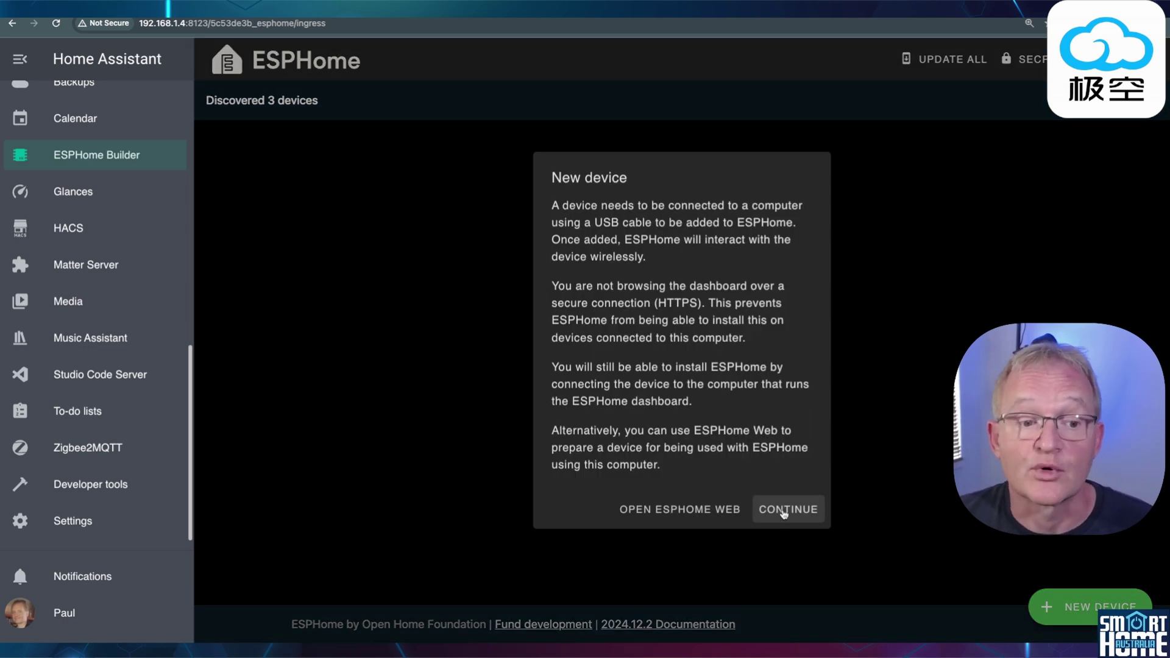
left_click(786, 514)
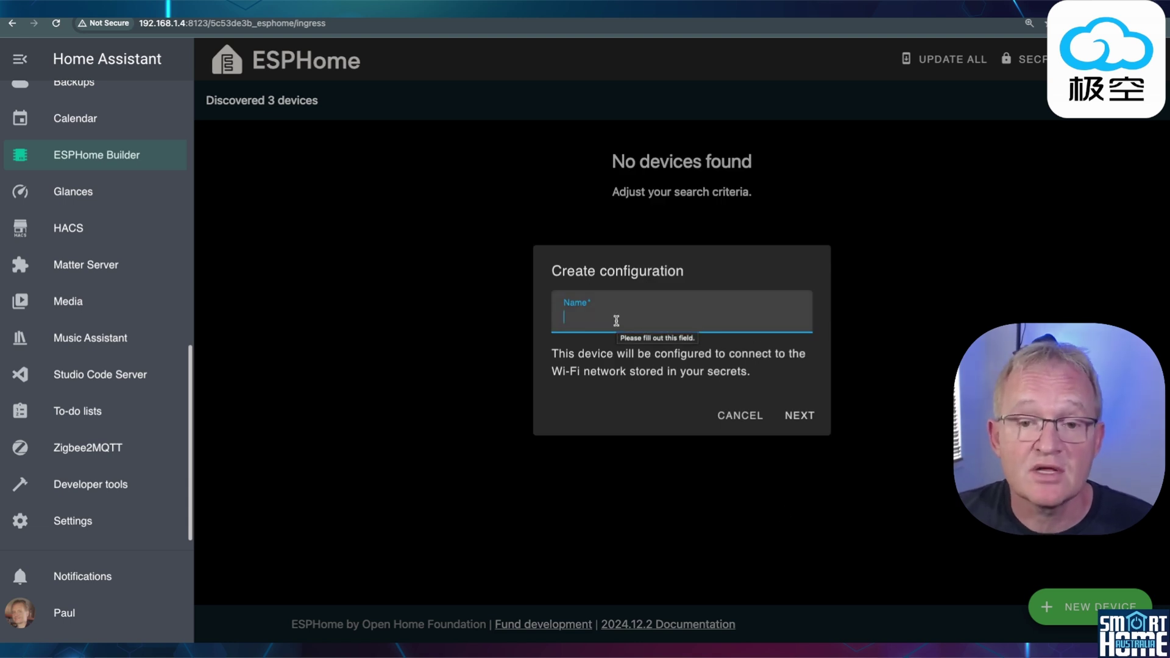
type("JK BMS")
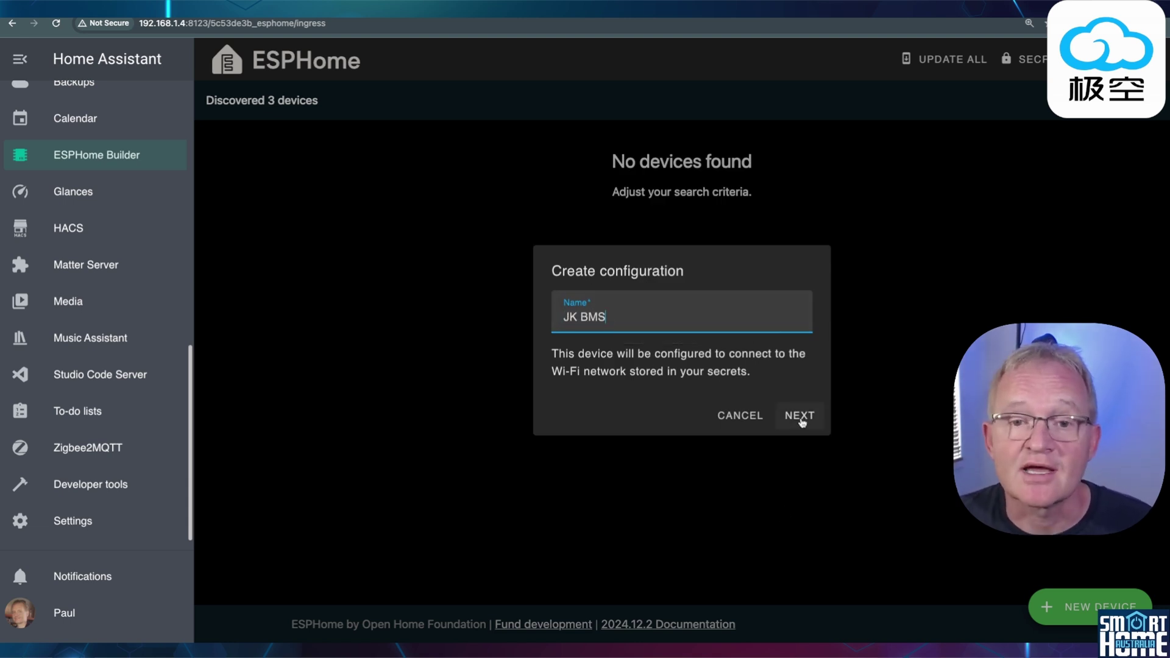
left_click(800, 417)
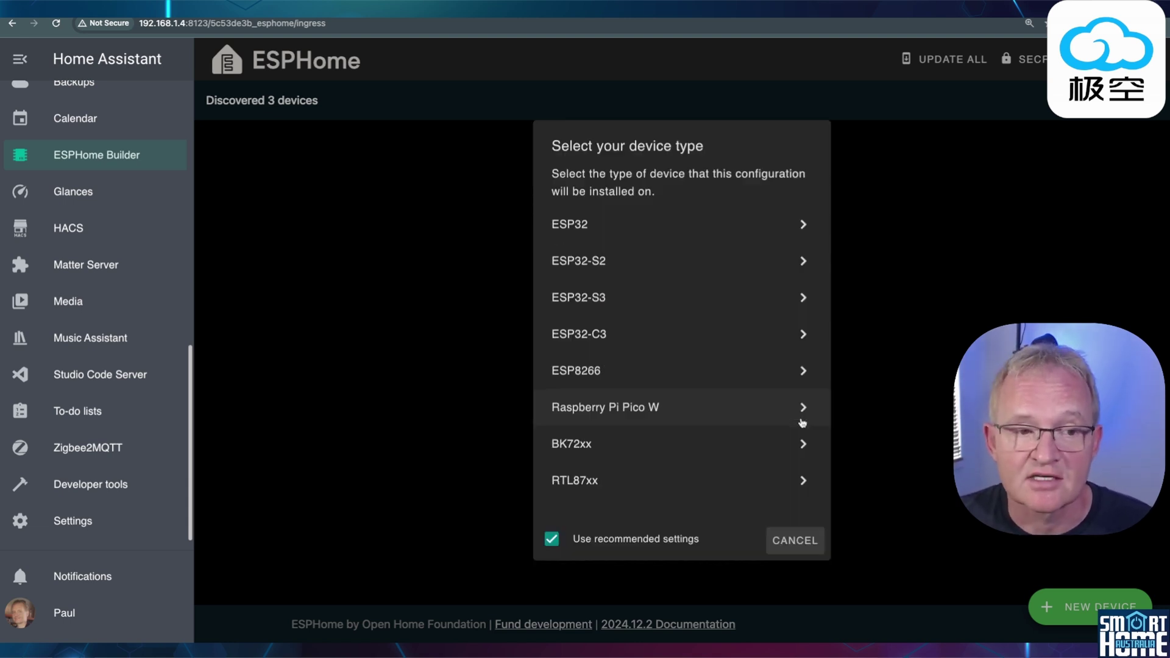
left_click(629, 226)
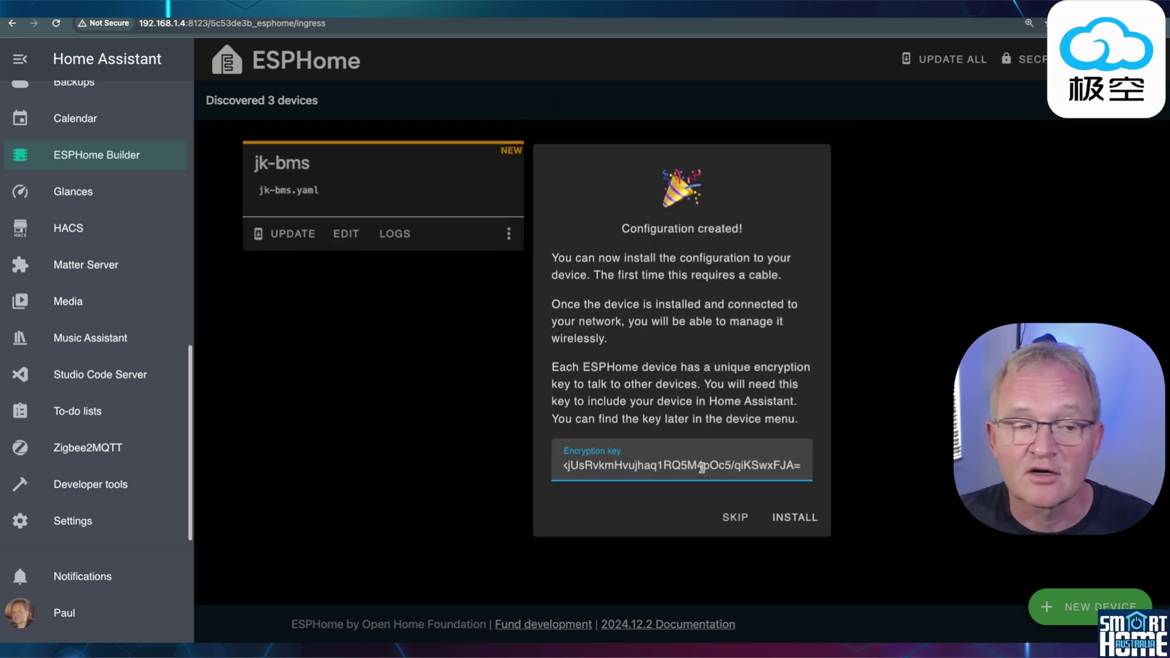
left_click(702, 467)
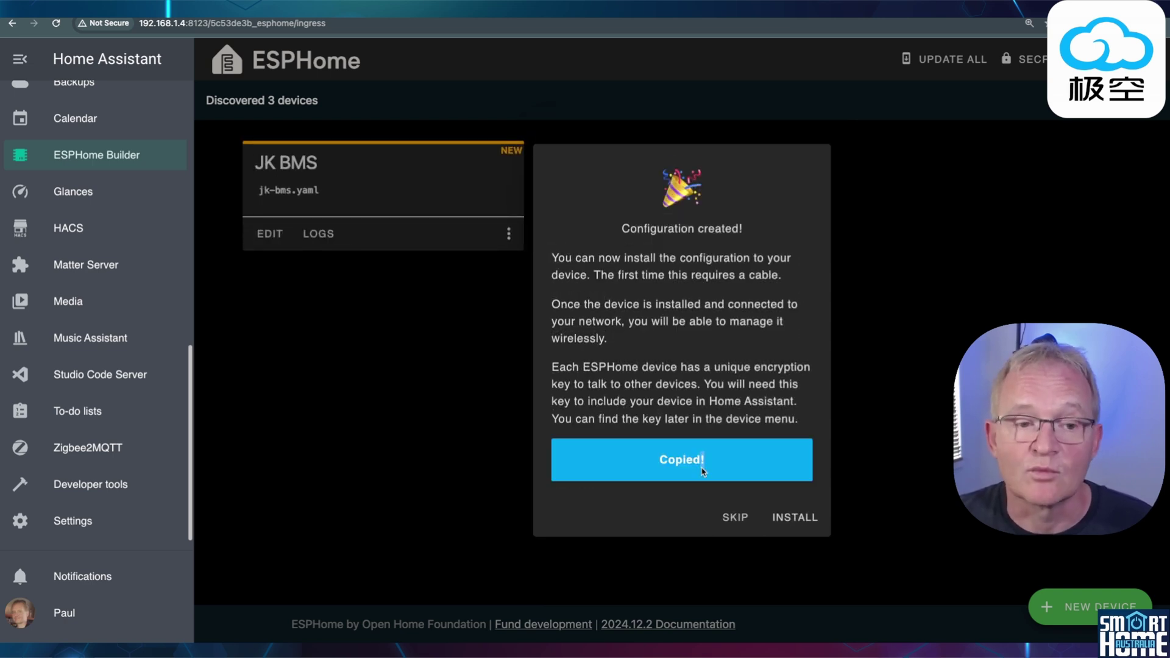
left_click(785, 519)
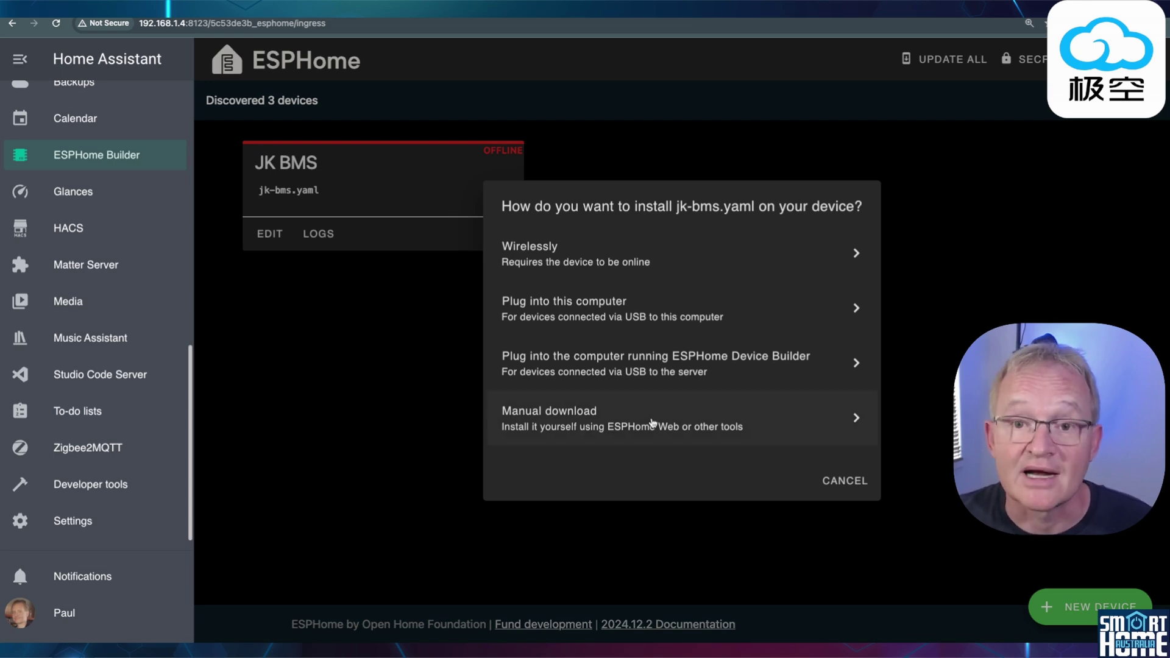
- Compile jk-bms.yaml via Manual download and save jk-bms.factory.bin in Factory format
left_click(653, 423)
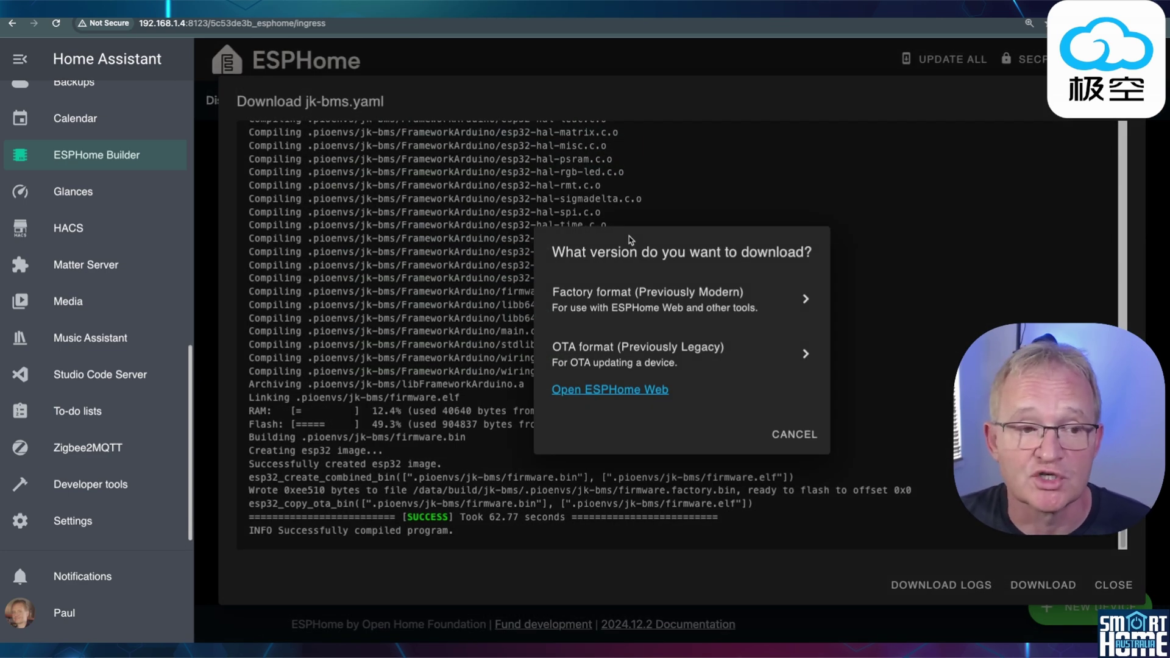
left_click(634, 306)
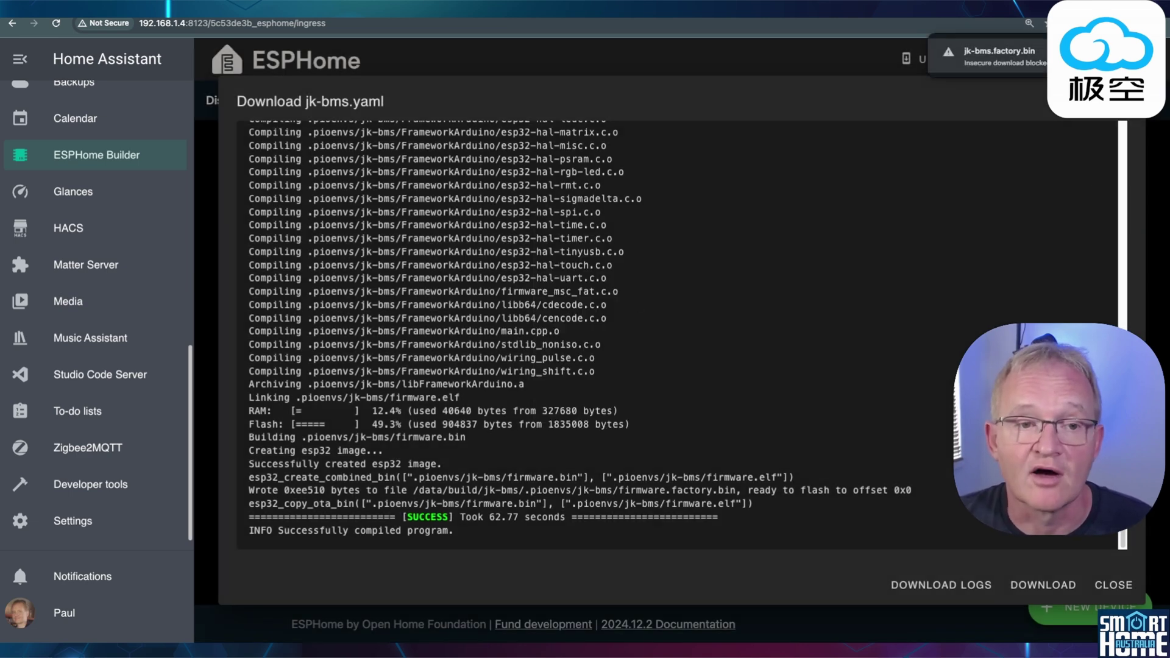
- Select all text in jk-bms.yaml, then copy esp32-ble-example.yaml's raw contents from GitHub
left_click(1114, 585)
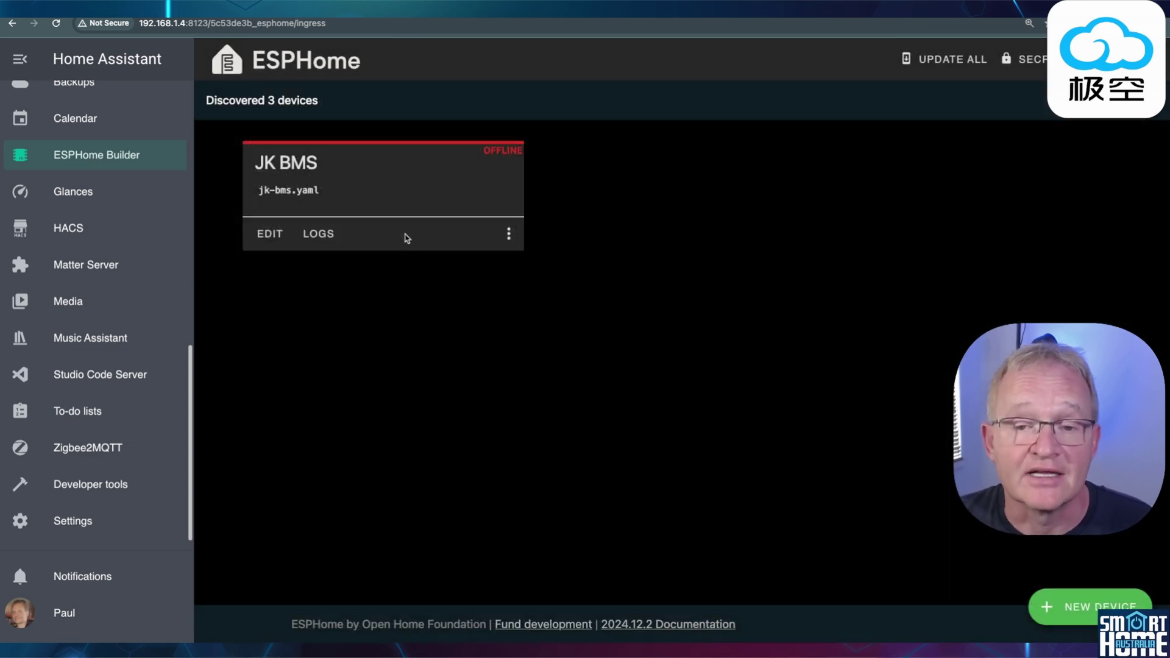
left_click(270, 234)
key("ctrl+a")
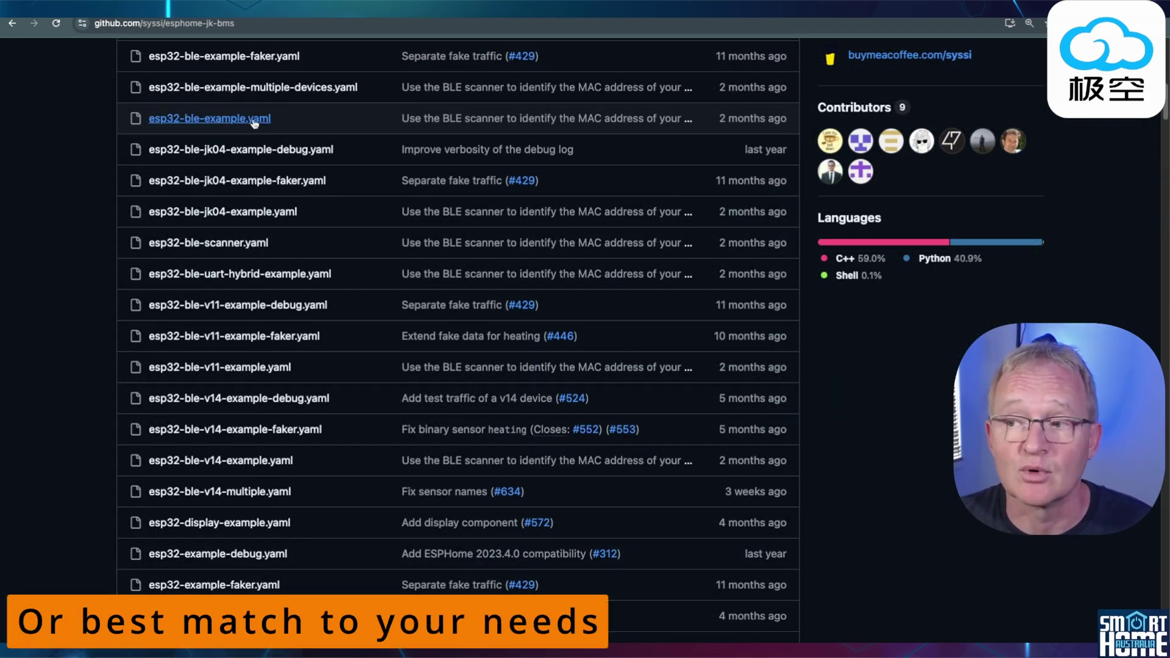
left_click(257, 122)
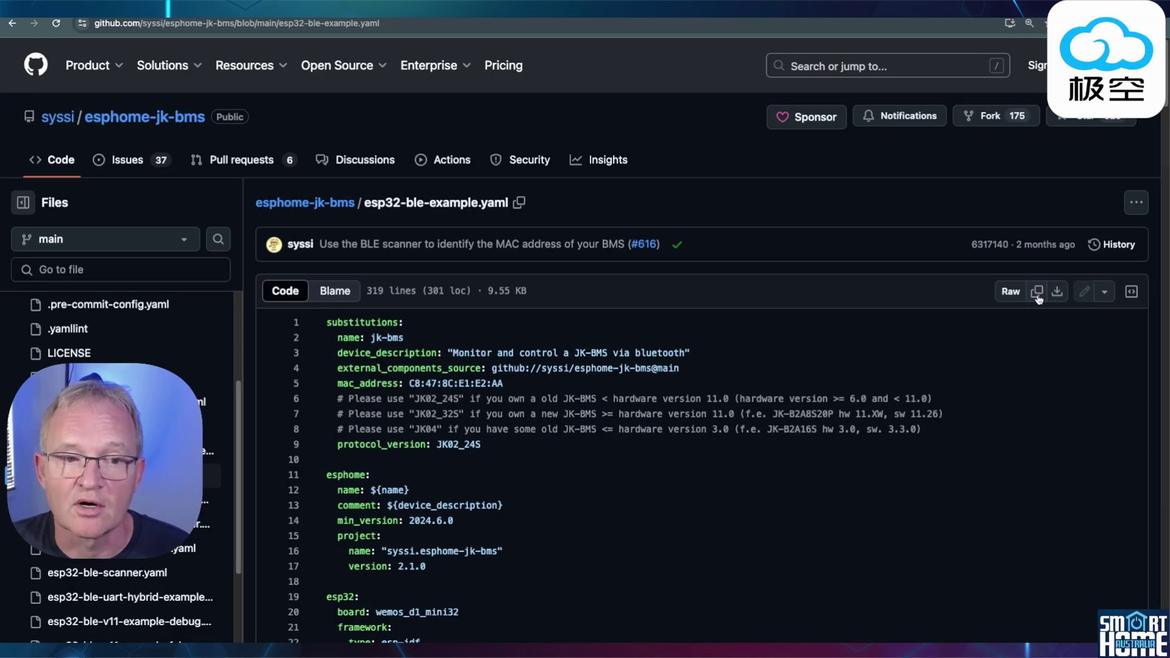
left_click(1038, 293)
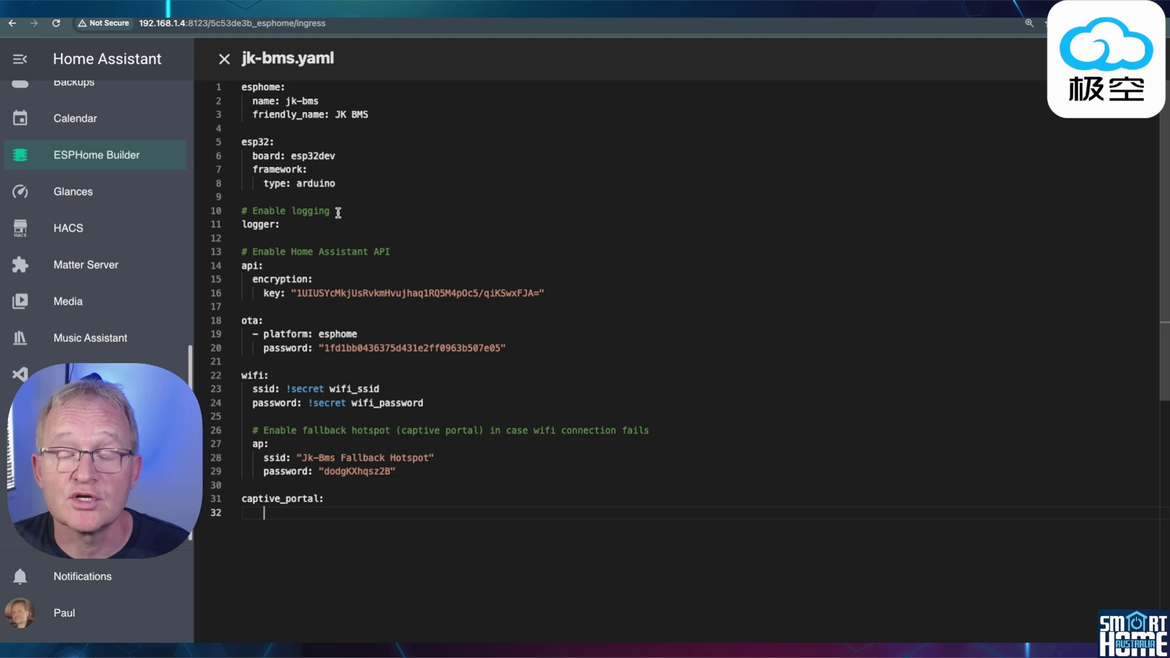
- Add a # separator line and blank lines, then paste the JK-BMS BLE example below it
key("BackSpace")
key("BackSpace")
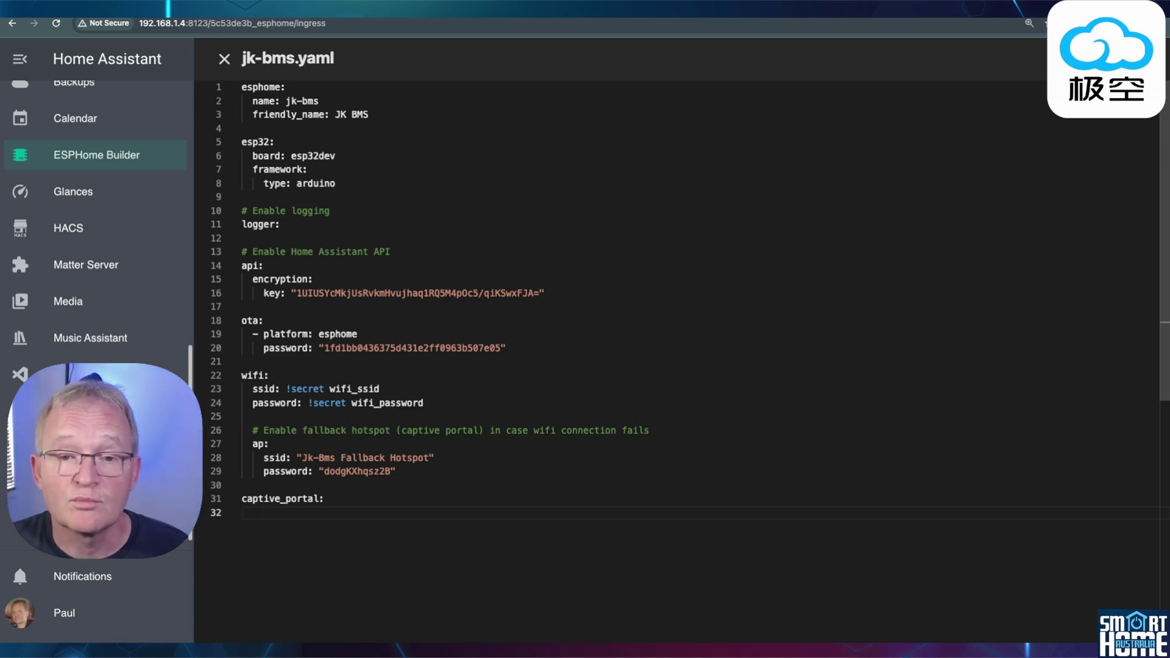
key("Return")
key("ctrl+v")
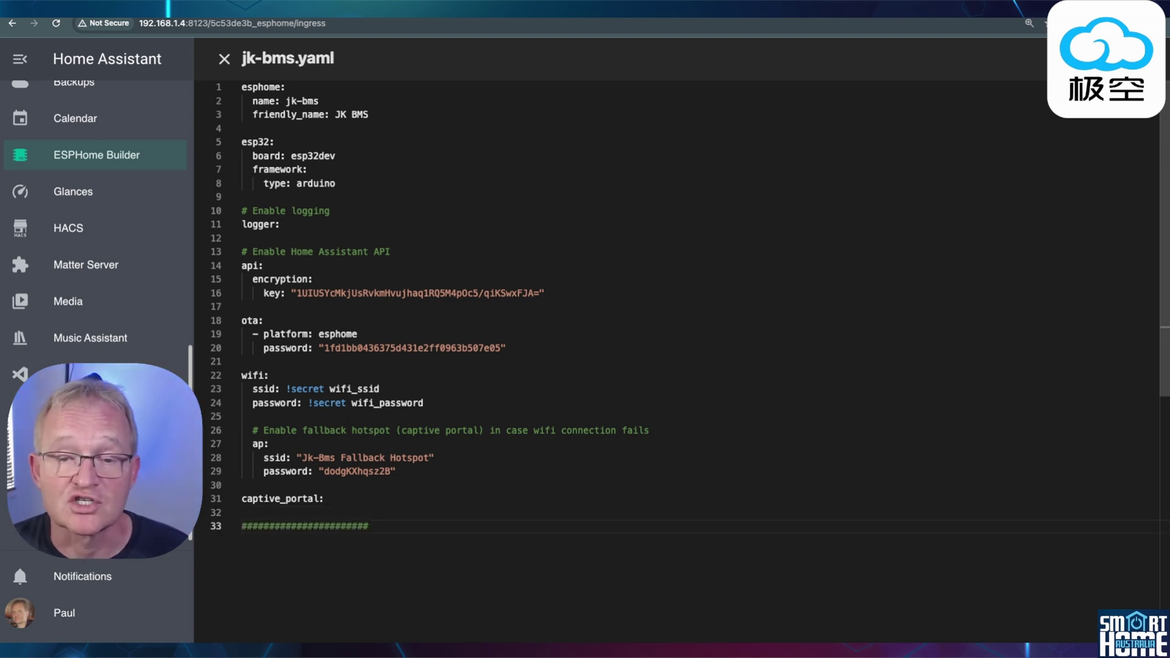
key("Return")
key("Return")
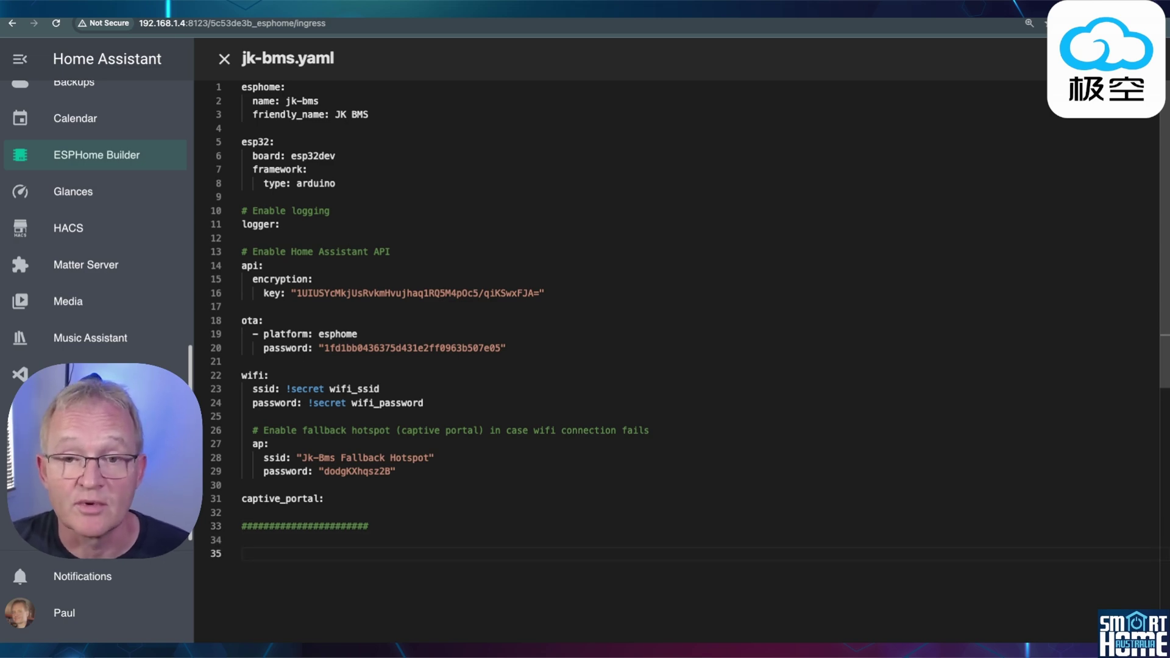
key("ctrl+v")
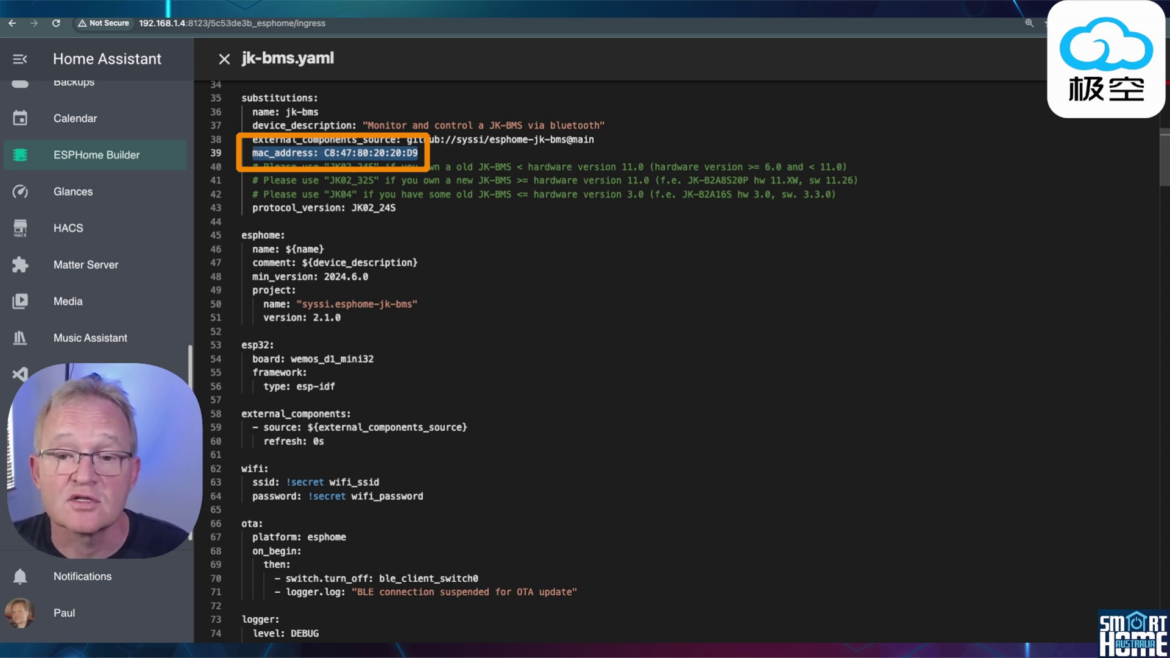
- Set protocol_version to JK02_32S and merge in board esp32dev, arduino, and the API/OTA credentials
left_click(430, 220)
key("BackSpace")
key("BackSpace")
key("BackSpace")
type("32S")
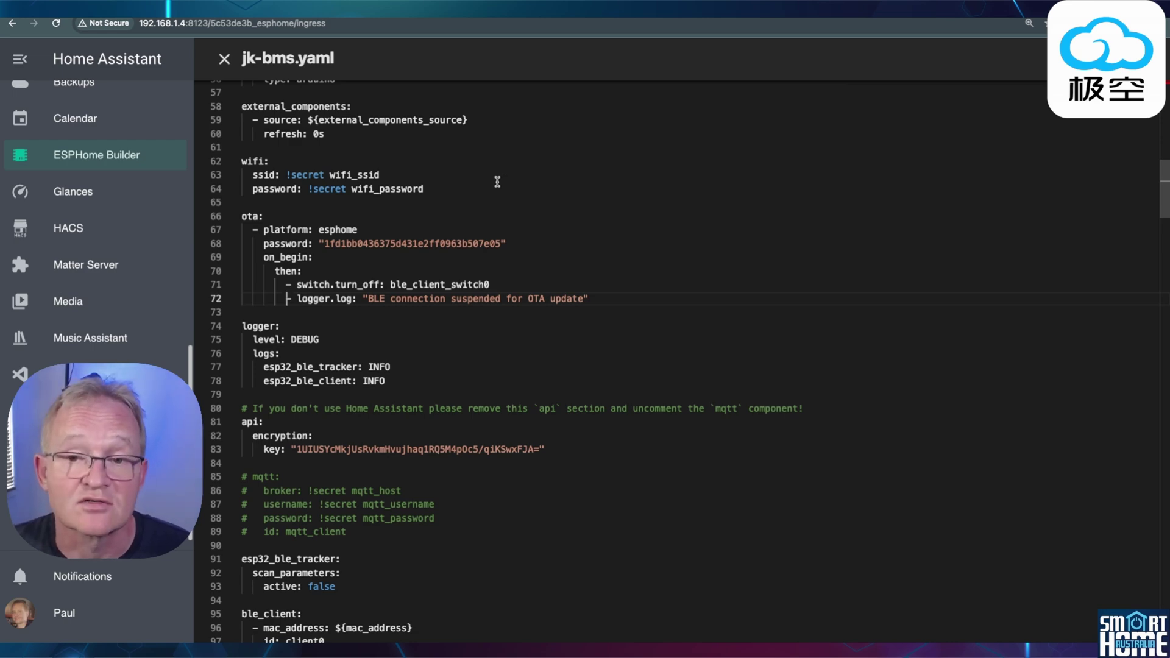
left_click_drag(498, 186, 242, 161)
scroll(633, 147, "up", 2)
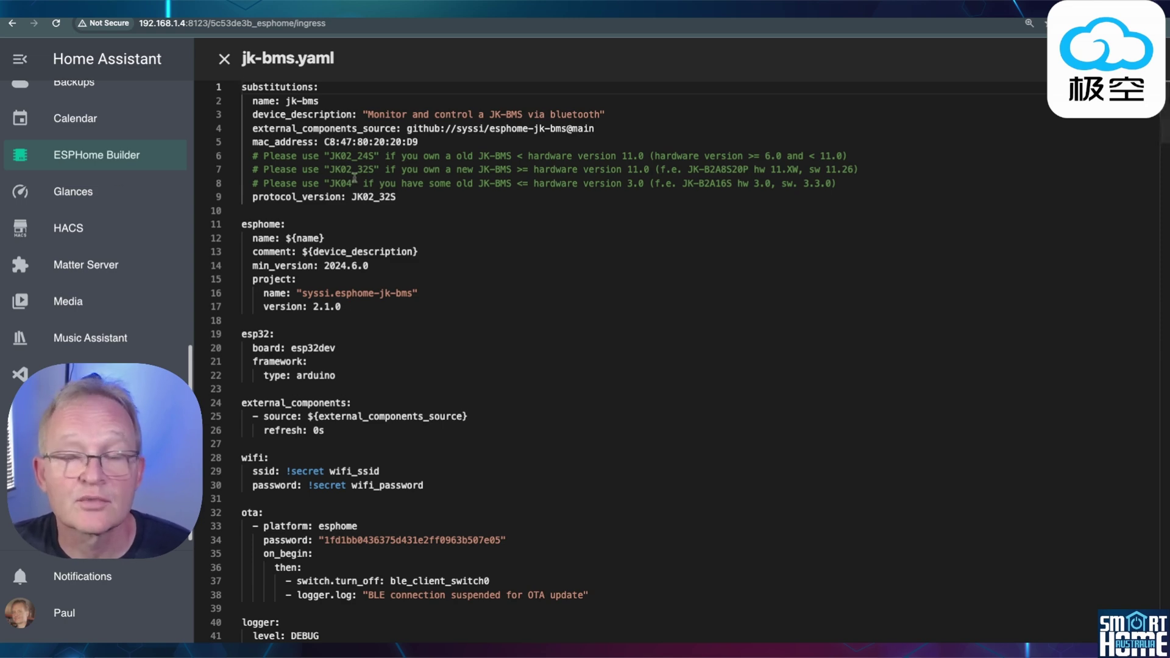
- Save jk-bms.yaml, then compile and download the firmware in factory format
key("ctrl+s")
left_click(1085, 58)
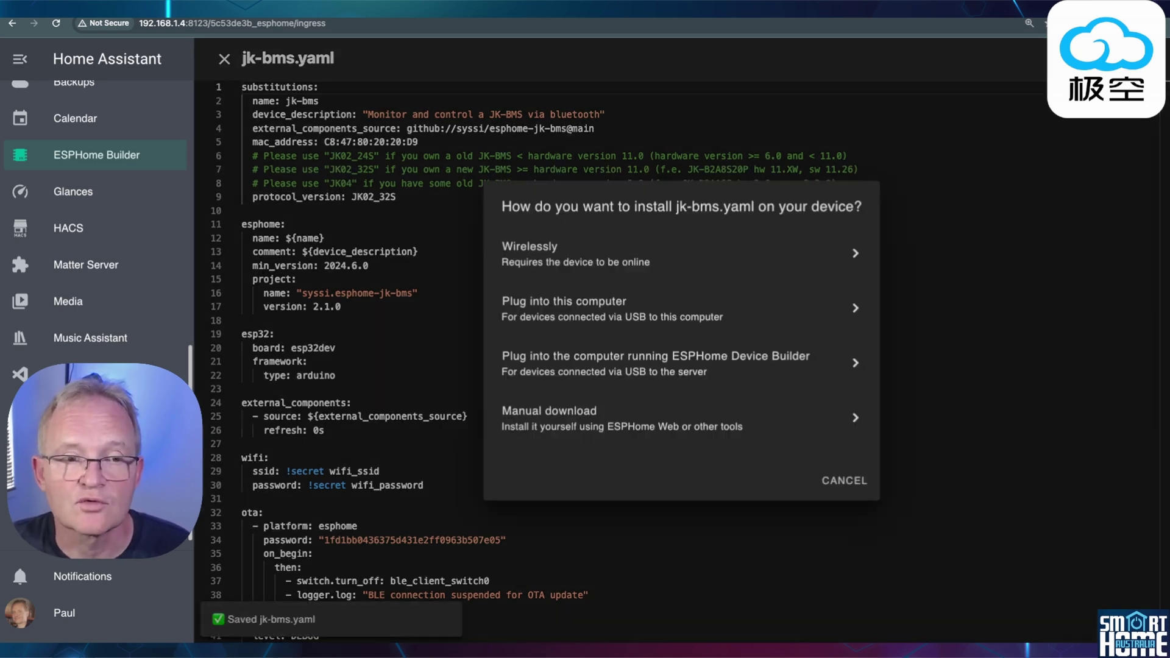
left_click(580, 421)
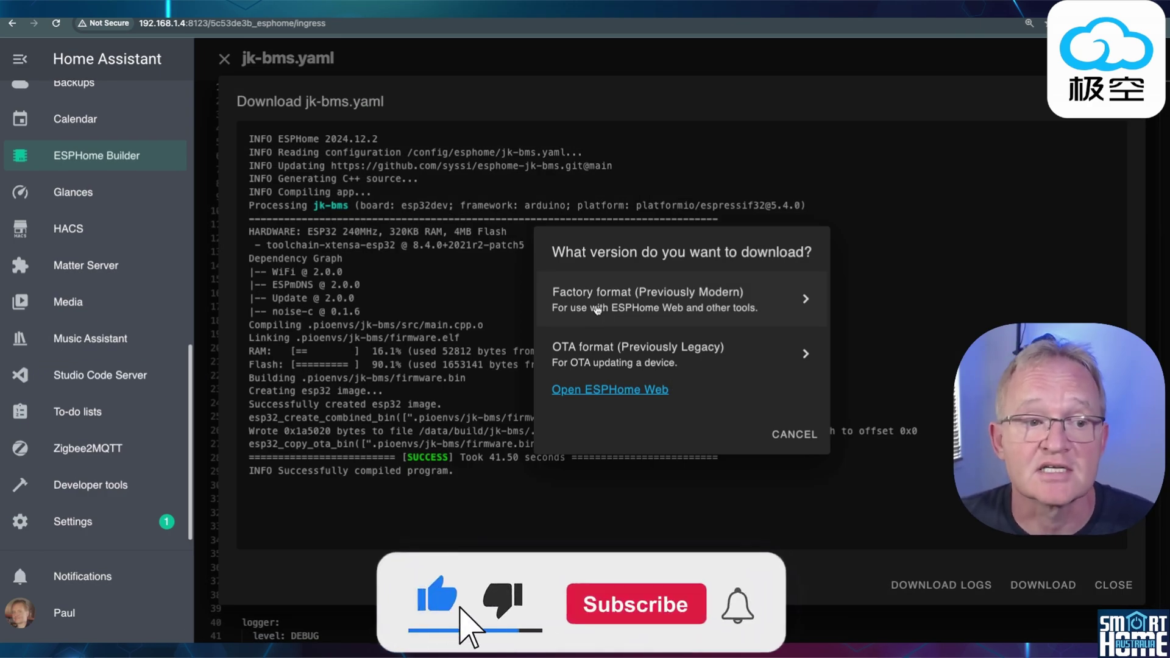
left_click(598, 310)
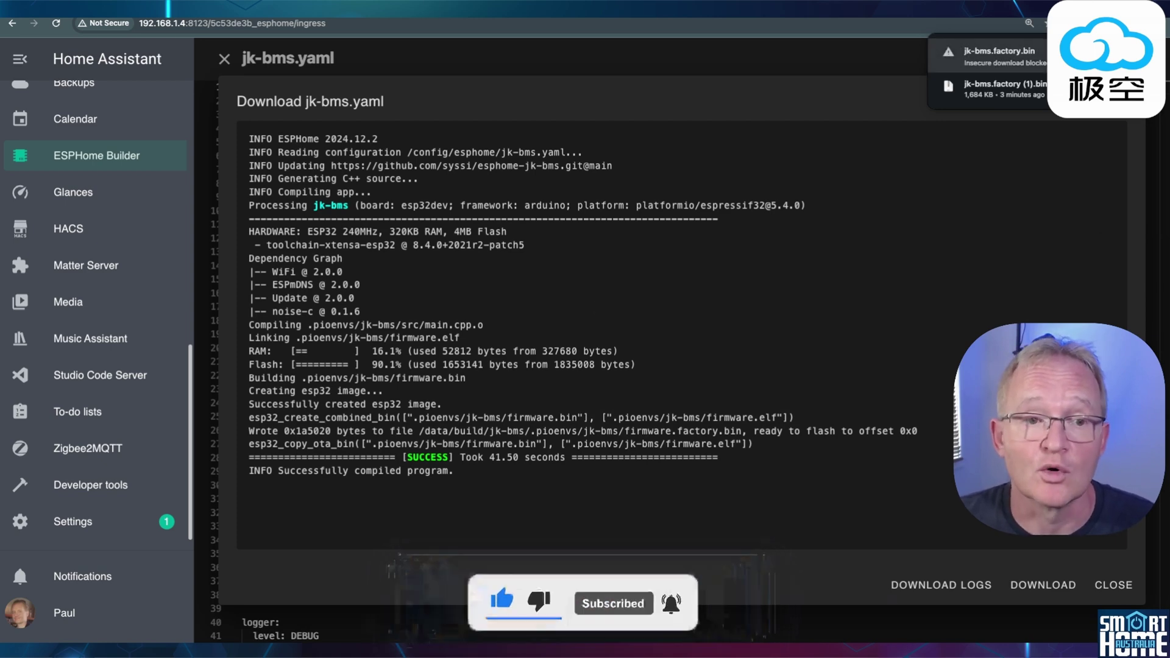
left_click(1113, 585)
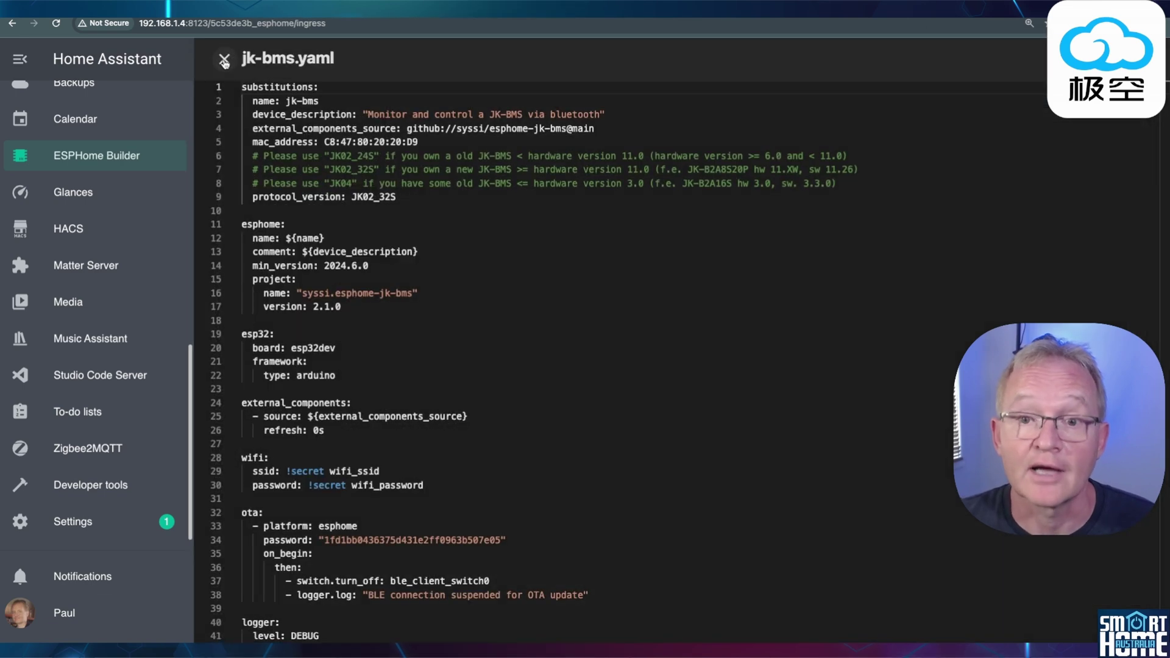
- Close the editor and start a browser install of jk-bms through ESPHome Web
left_click(225, 60)
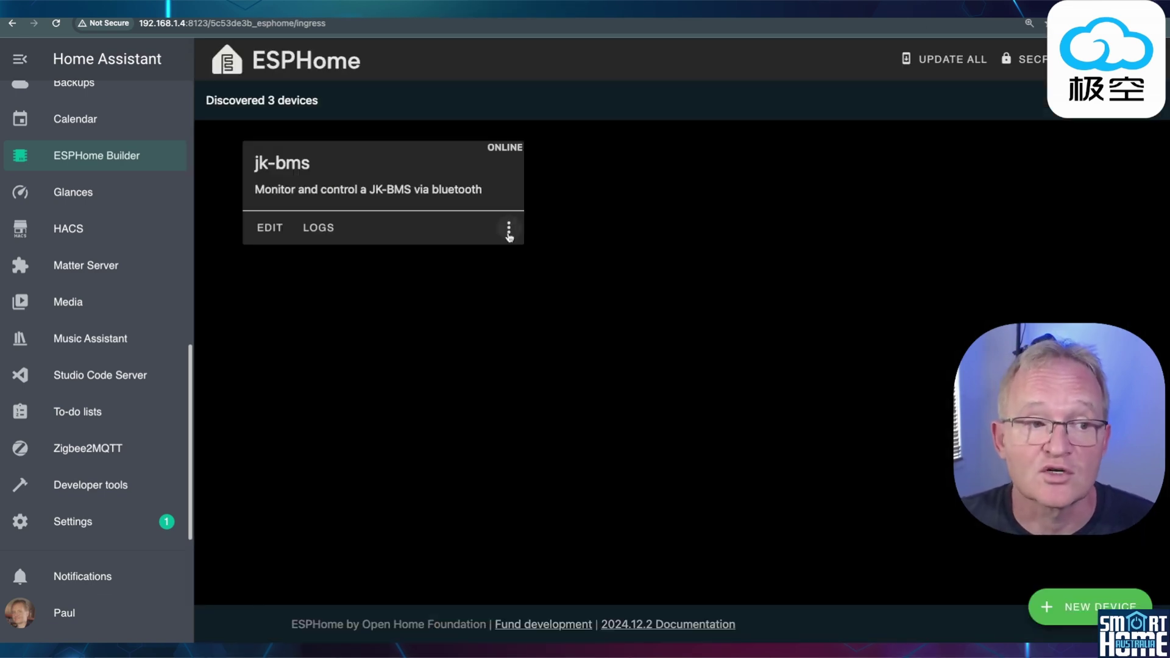
left_click(509, 230)
left_click(588, 307)
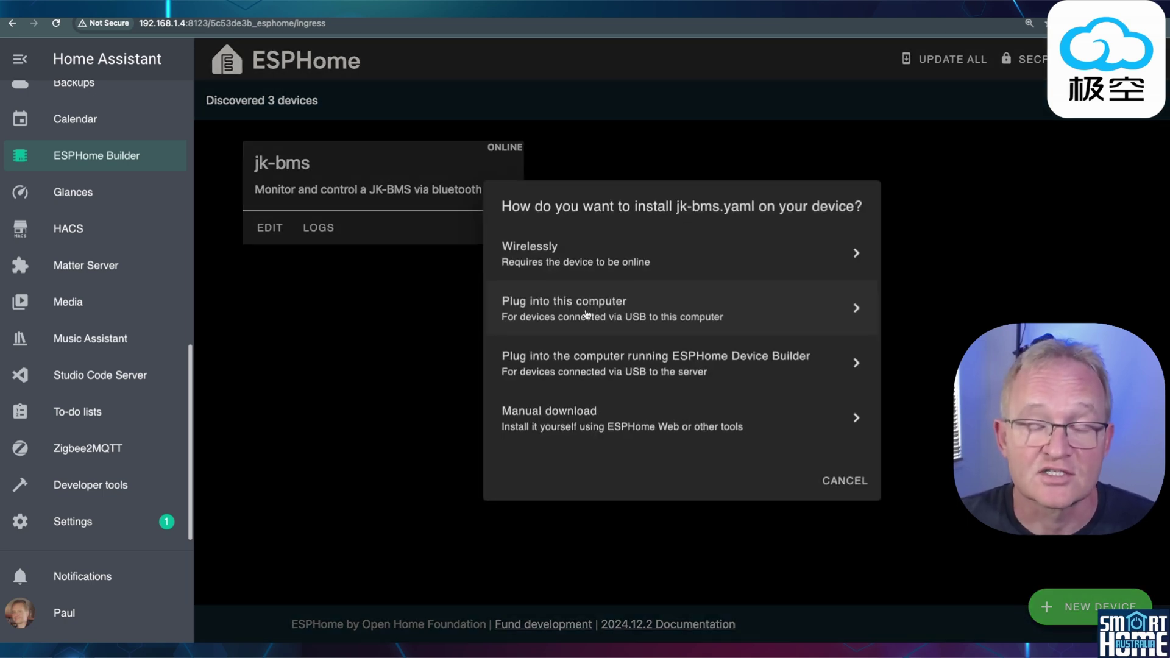
left_click(587, 314)
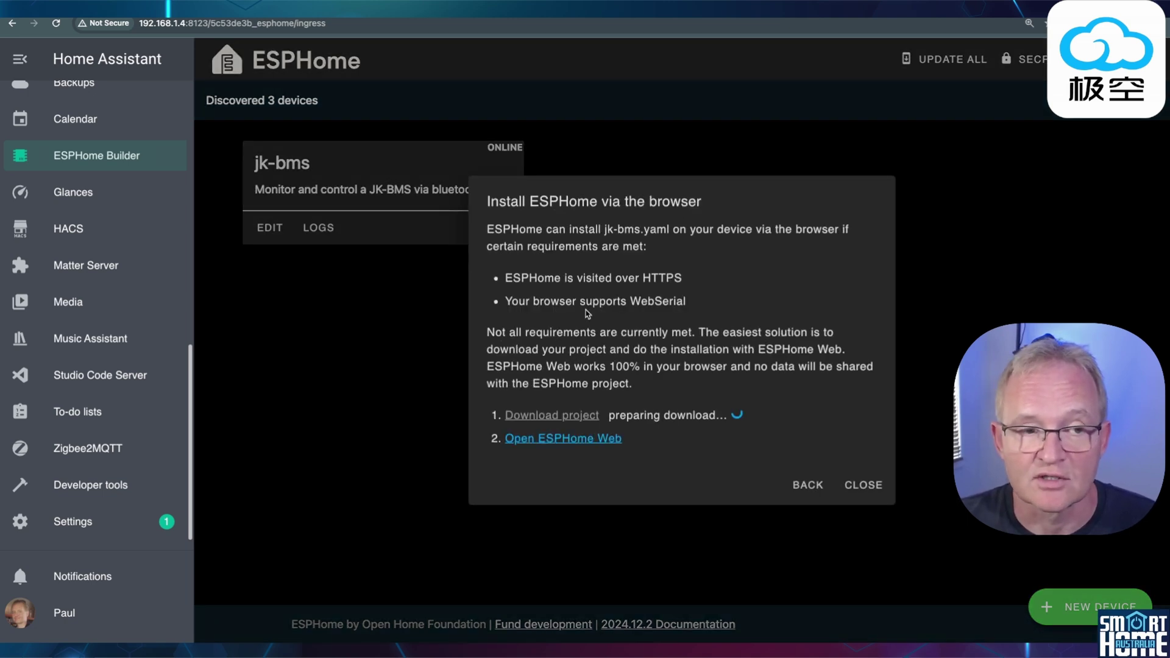
left_click(551, 440)
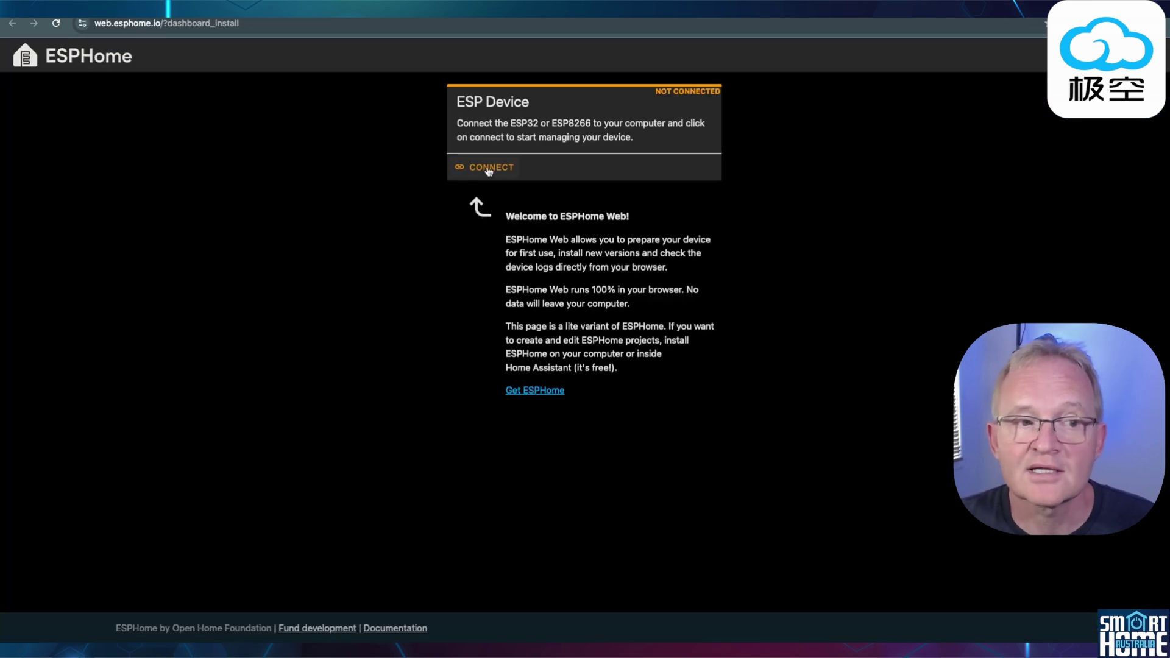
- Connect to the ESP32 over USB Single Serial and flash jk-bms.factory.bin onto it
left_click(489, 169)
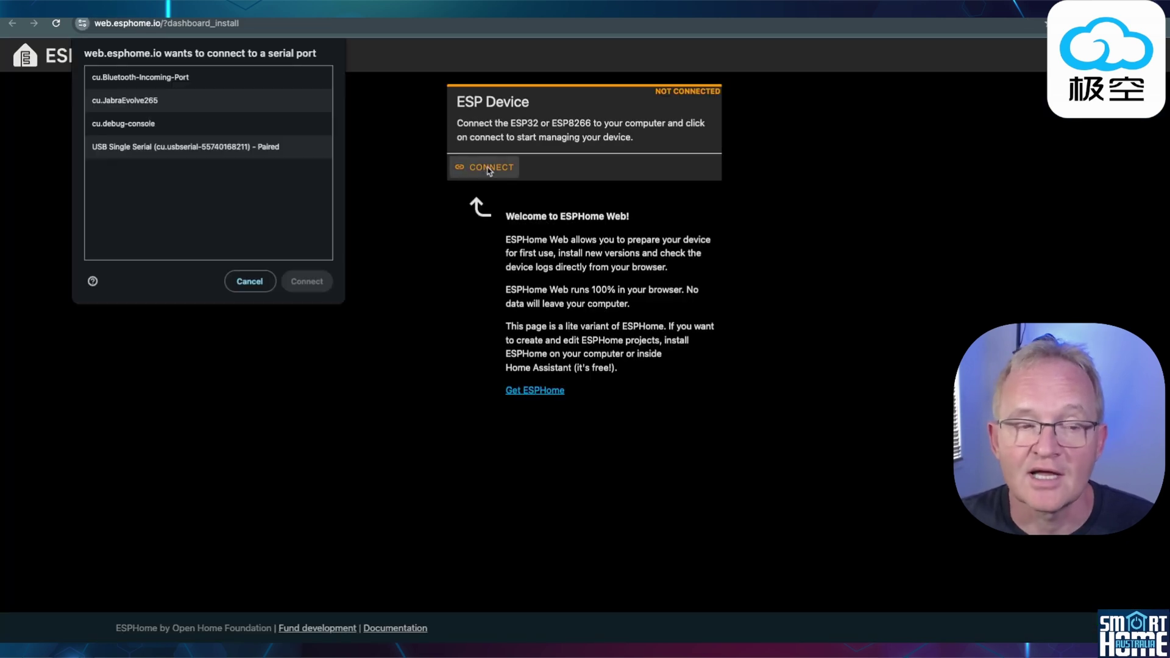
left_click(248, 153)
left_click(311, 283)
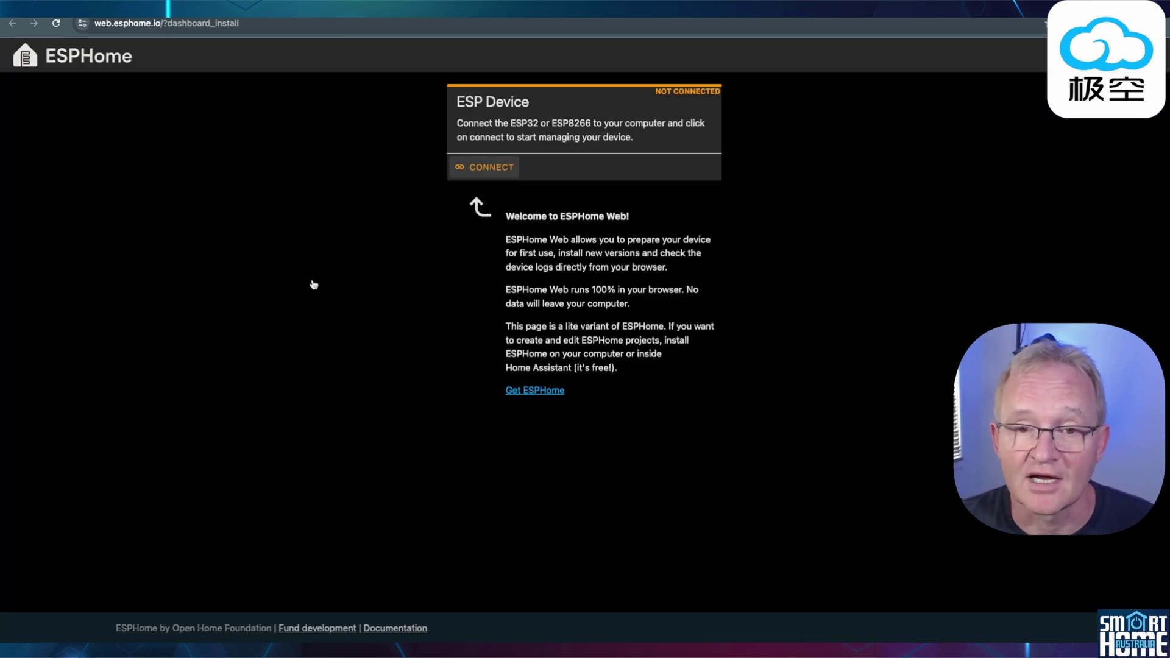
left_click(616, 142)
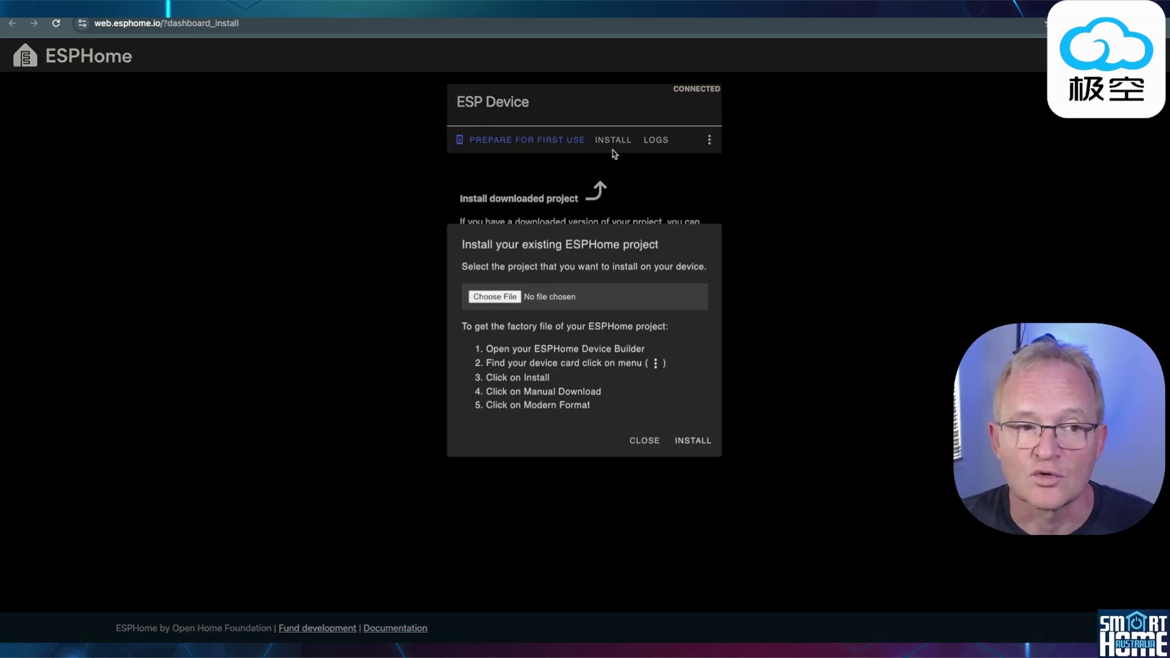
left_click(494, 297)
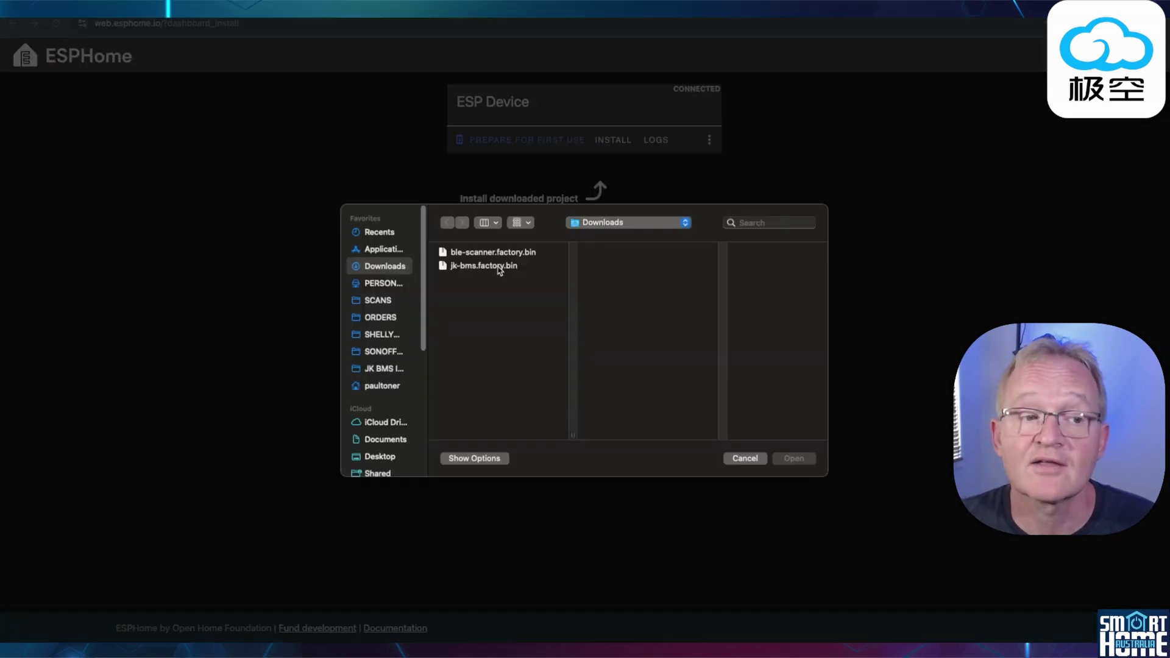
left_click(499, 267)
left_click(792, 459)
left_click(695, 441)
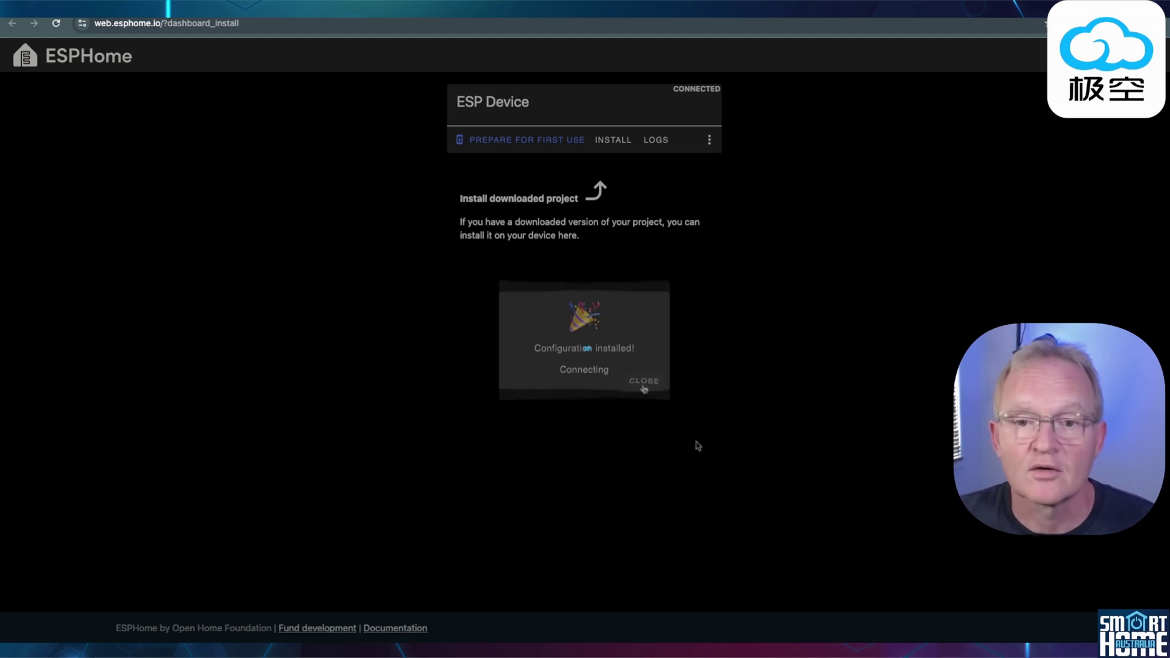
left_click(644, 385)
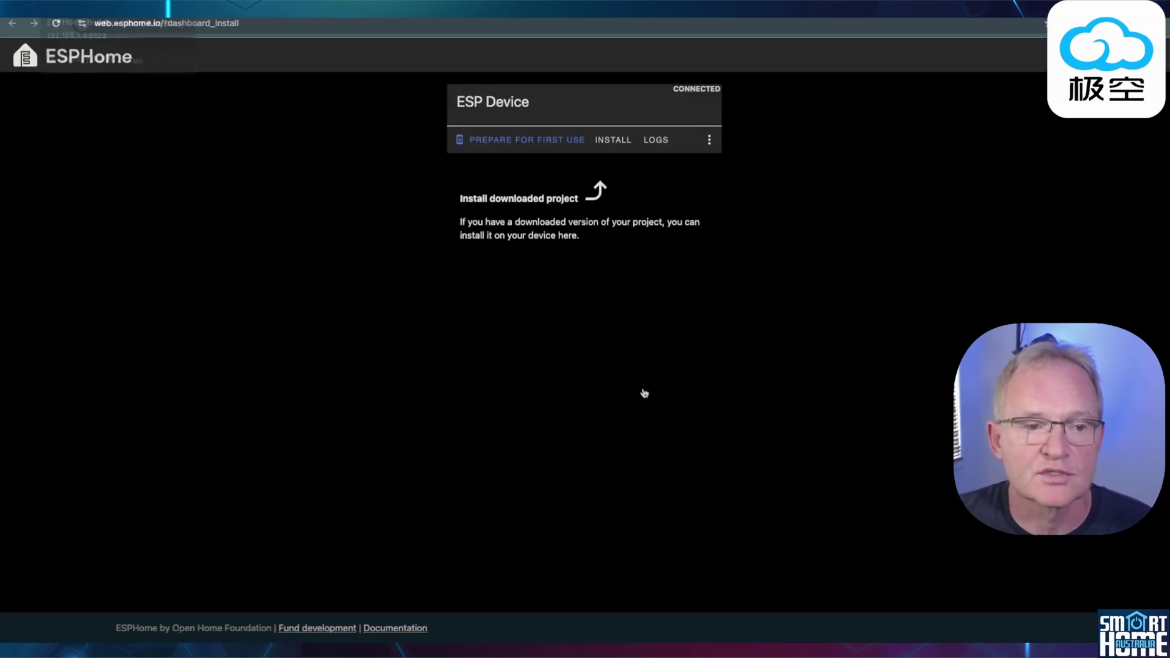
- Follow the new-device notification and add the discovered jk-bms ESPHome node to Home Assistant
left_click(116, 9)
left_click(77, 587)
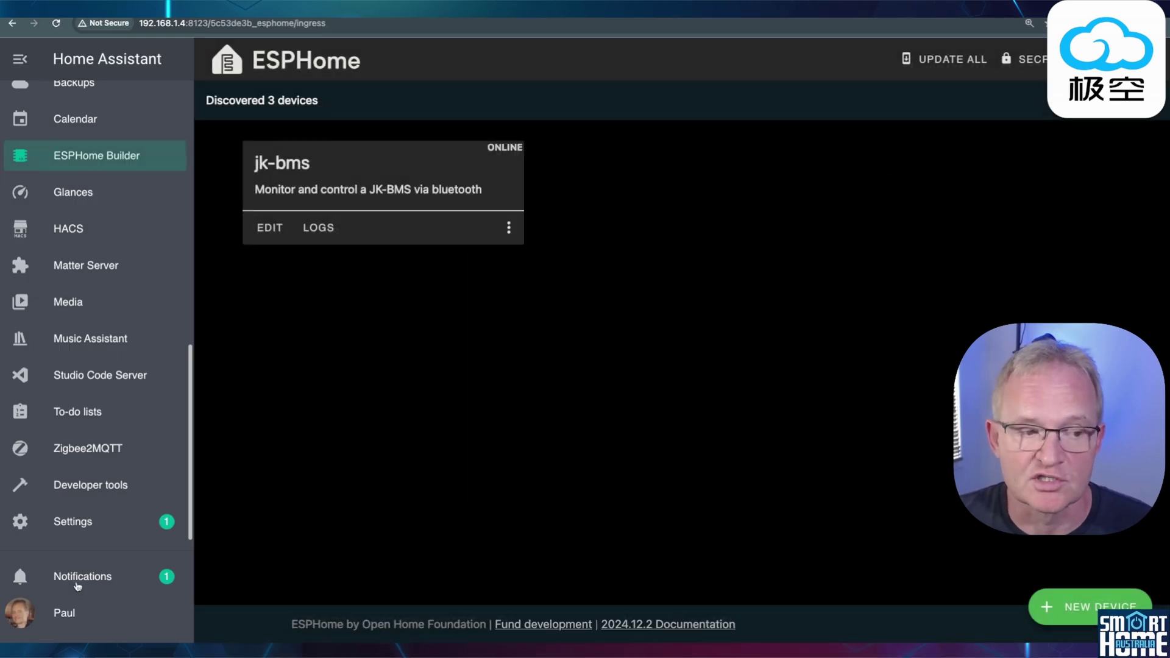
left_click(94, 579)
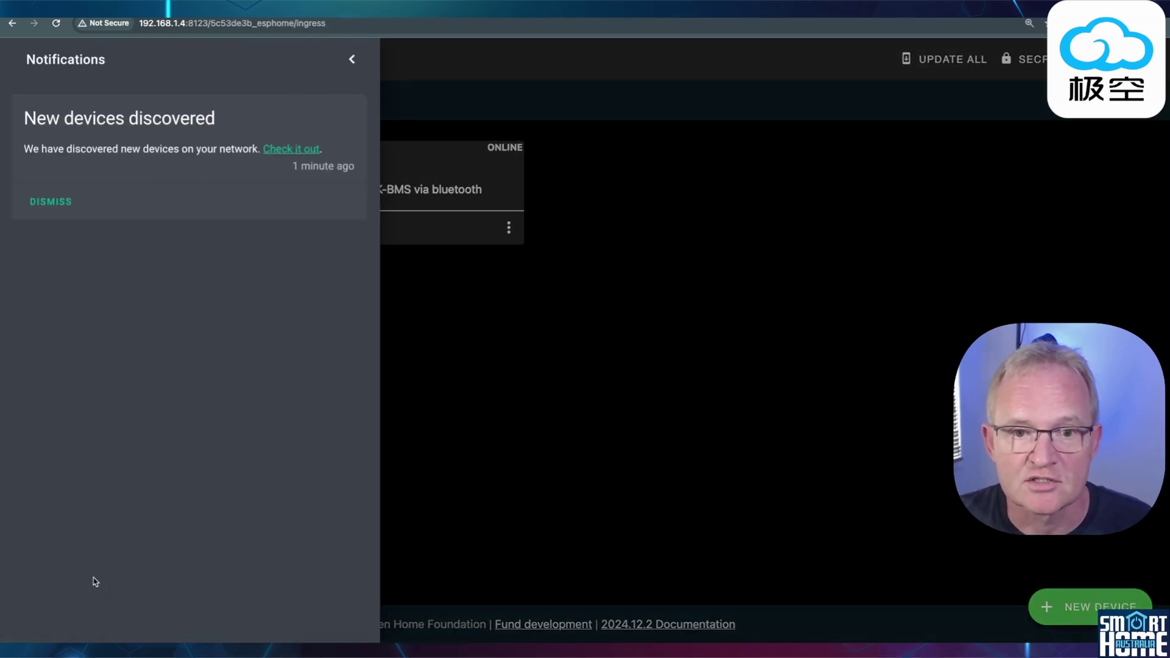
left_click(278, 150)
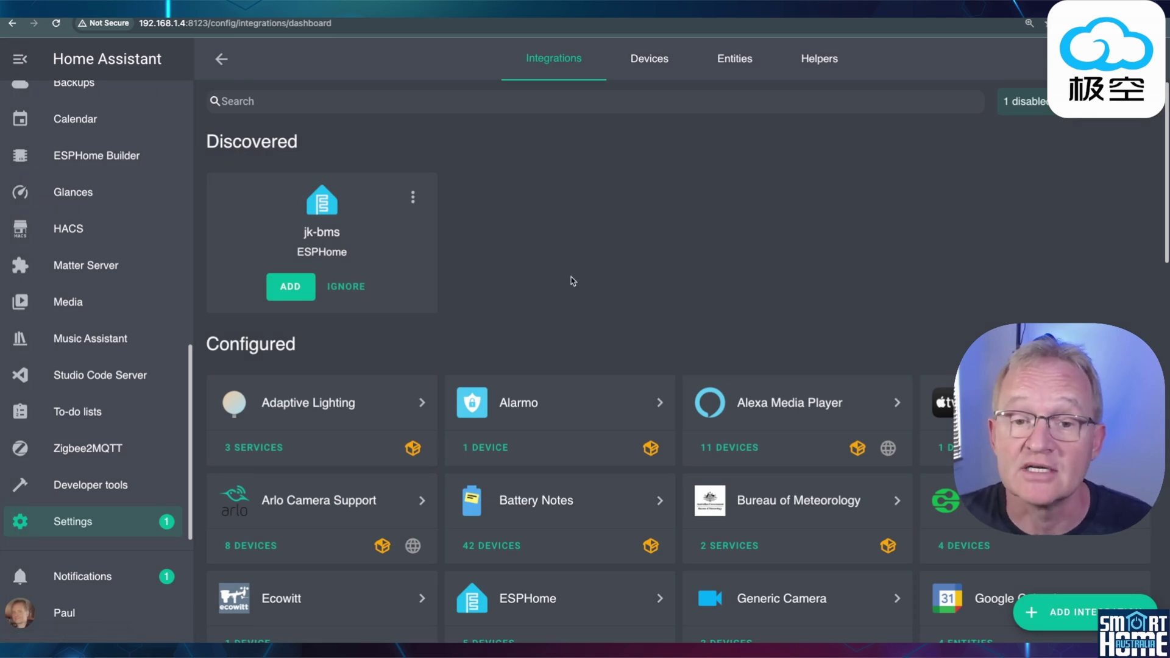
left_click(292, 287)
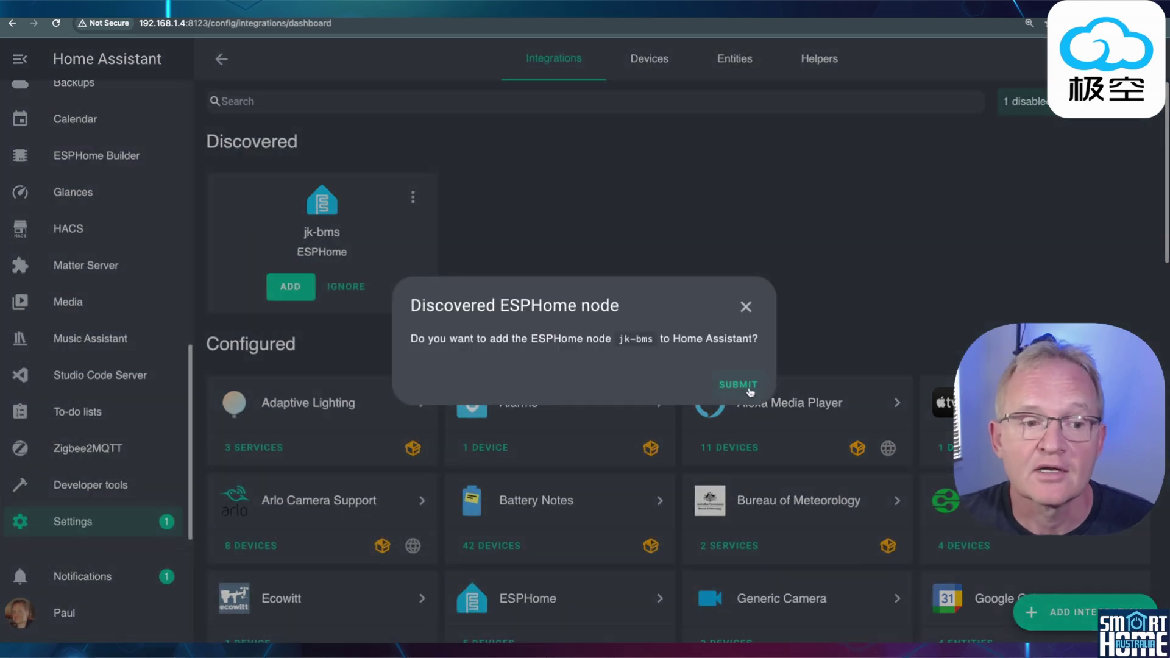
left_click(749, 389)
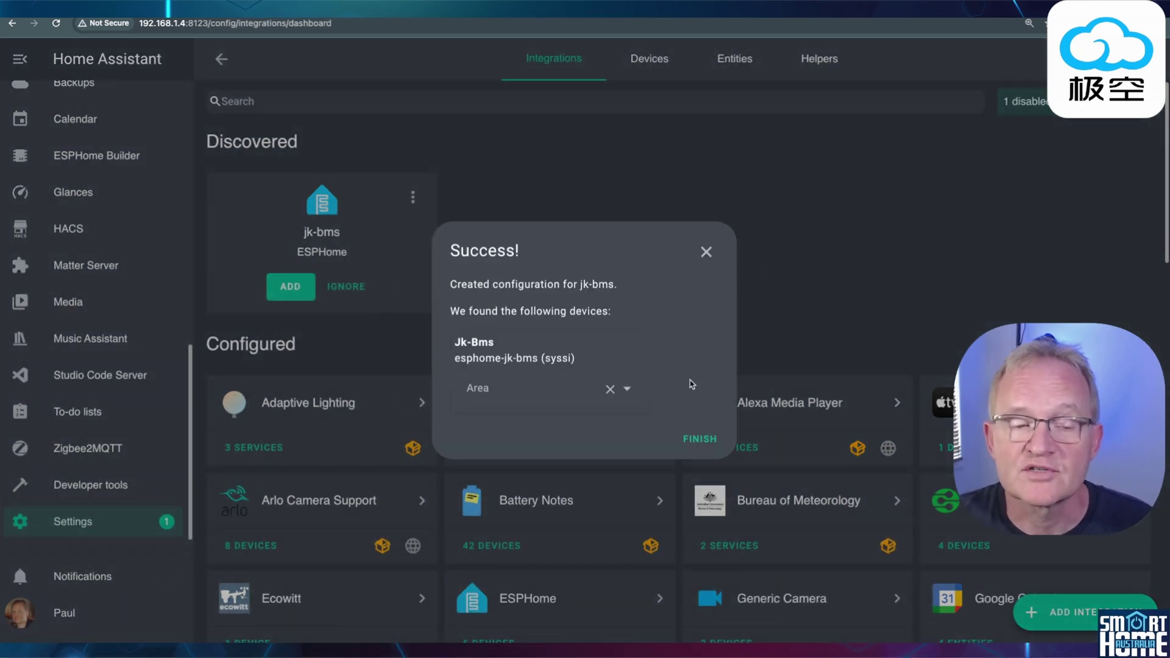
left_click(709, 439)
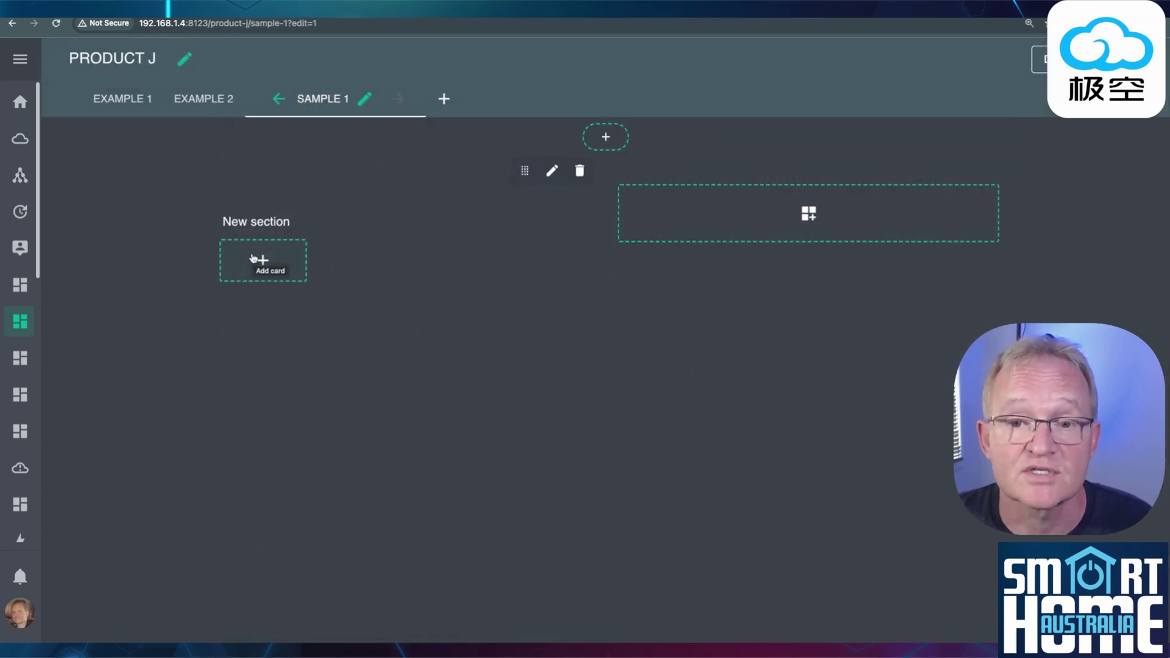
- Add a manual card to the new section using the copied EXAMPLE 1 battery YAML and save it
left_click(254, 258)
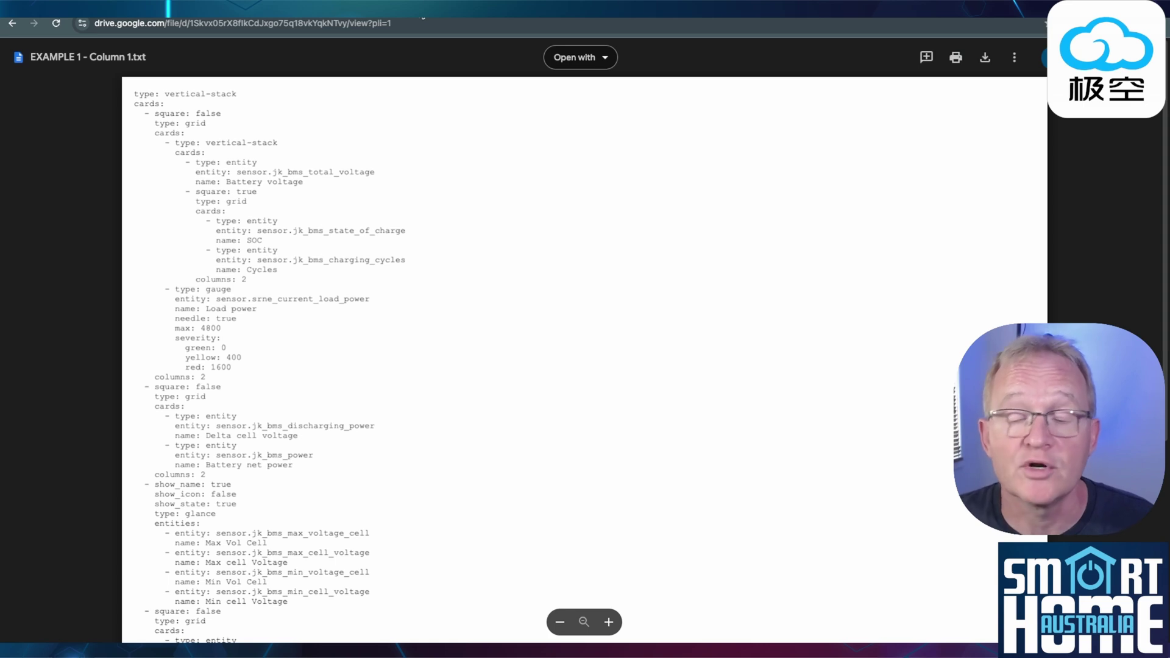
key("ctrl+a")
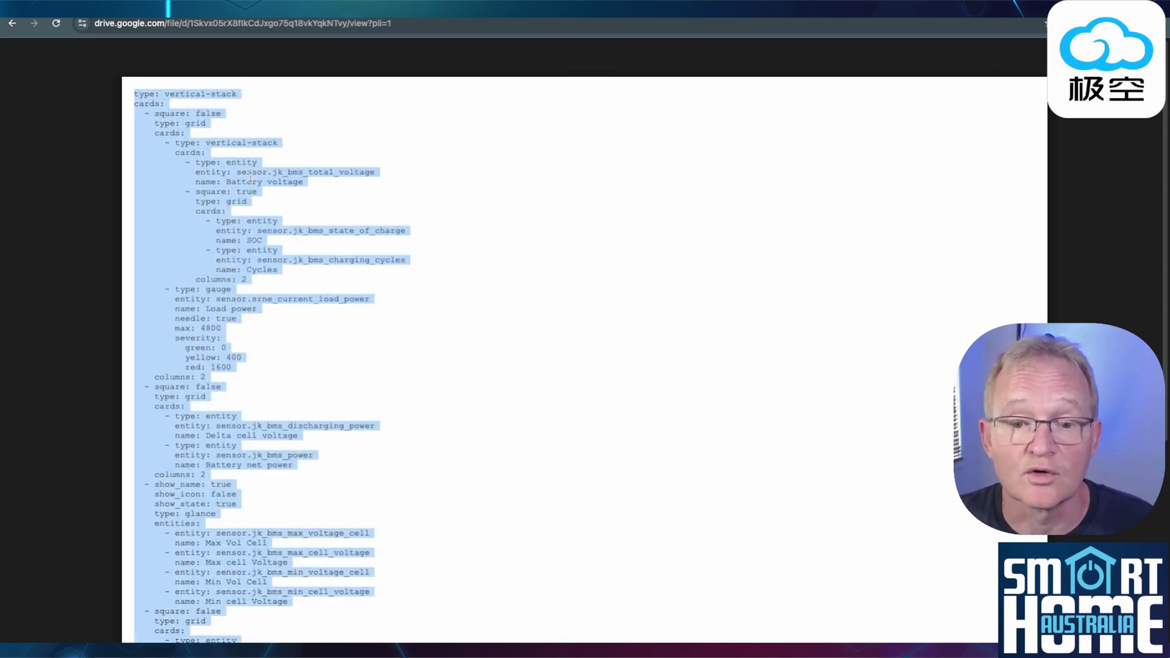
key("ctrl+Tab")
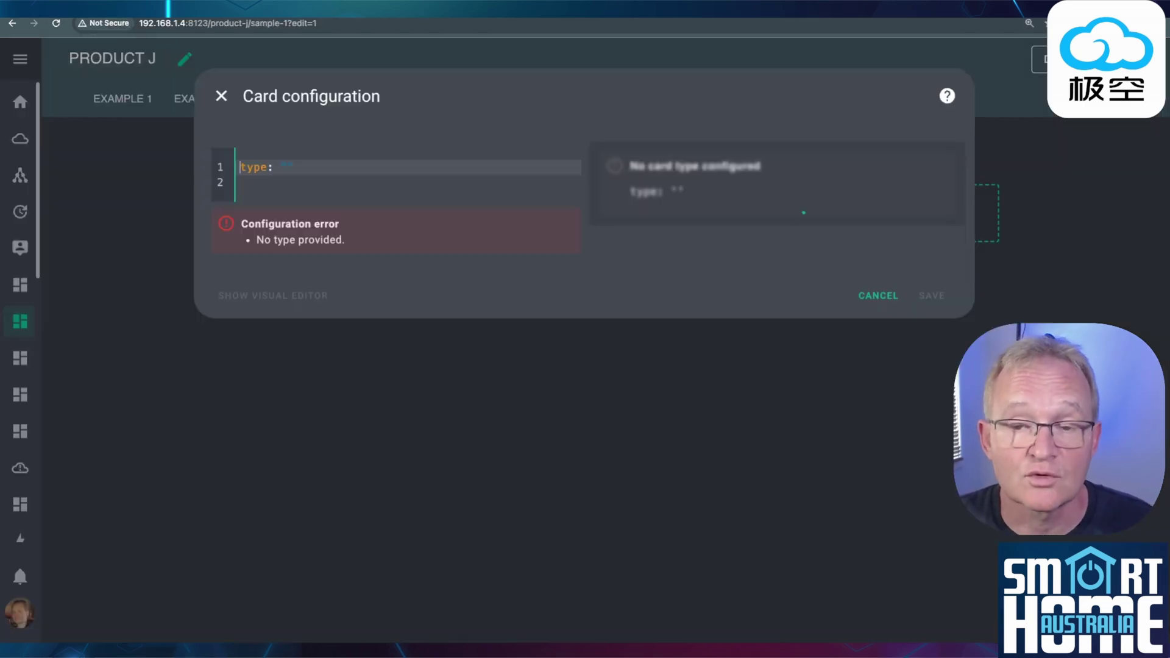
key("ctrl+a")
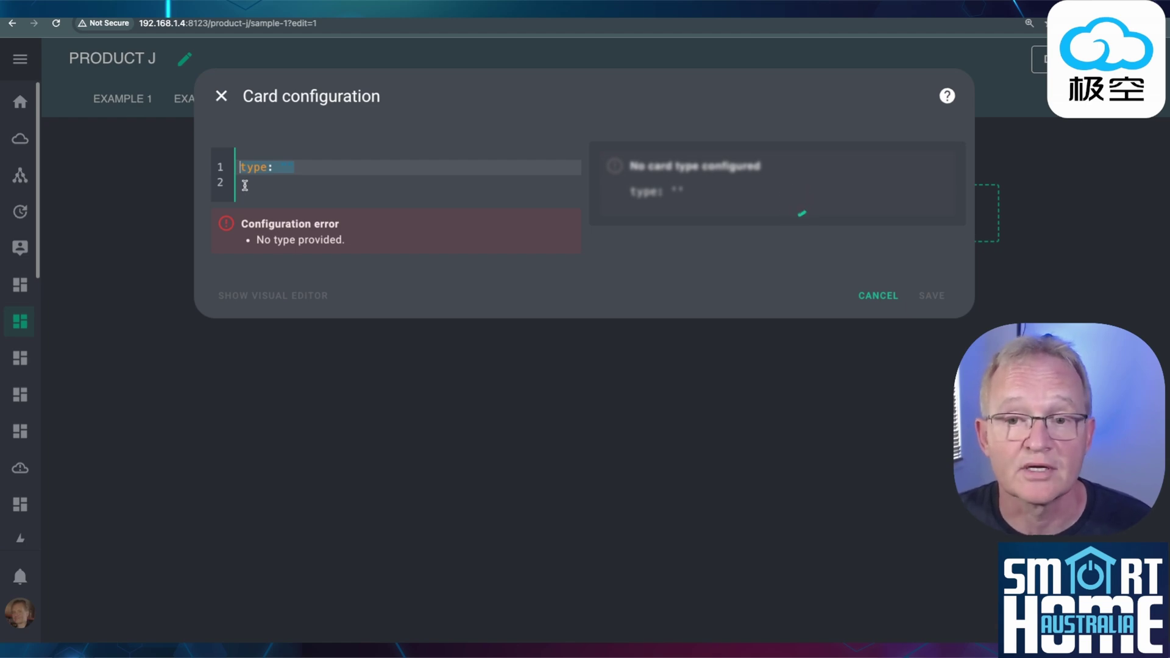
key("ctrl+v")
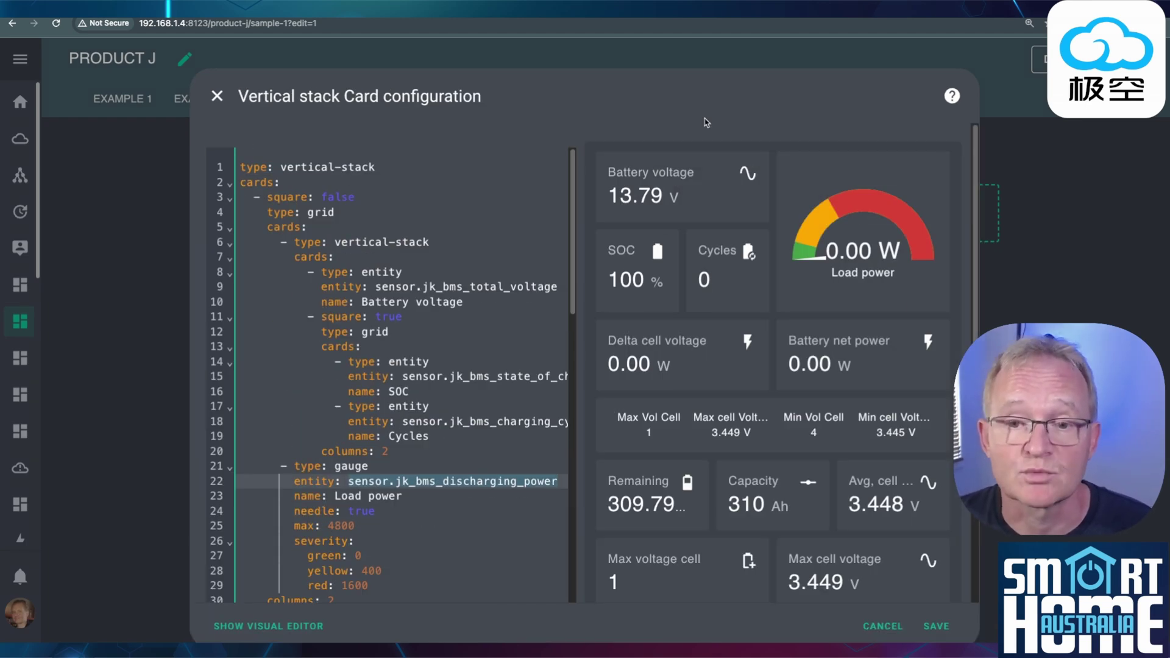
left_click(937, 626)
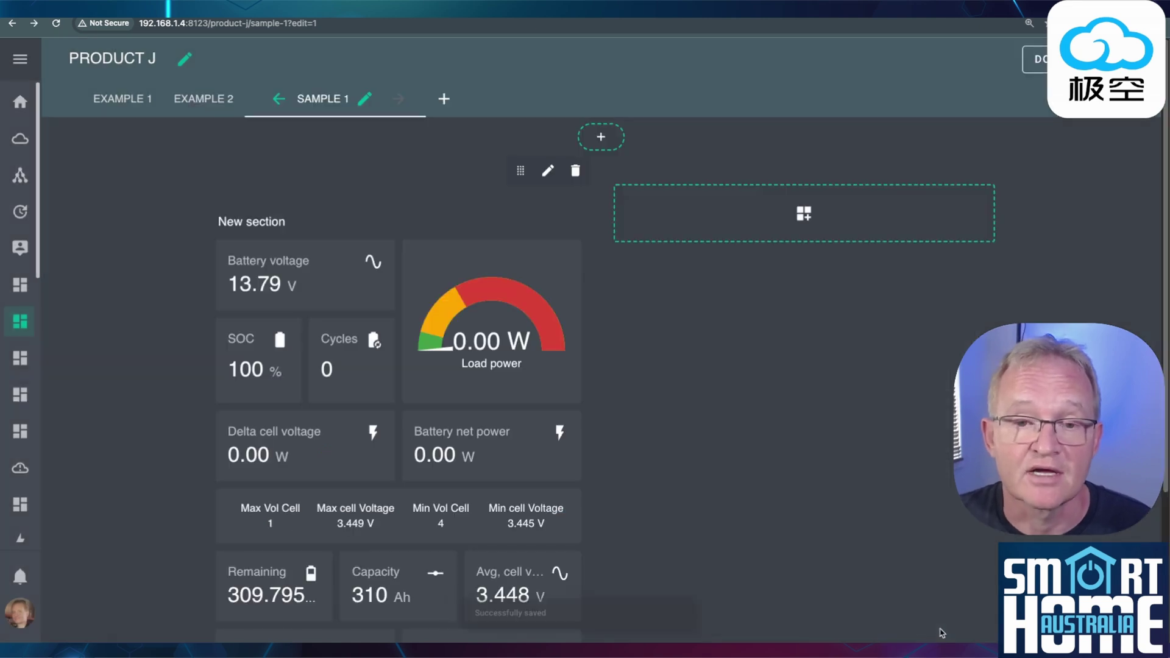
- Create a second section with a manual card holding the EXAMPLE 2 cell voltage YAML, then finish editing
left_click(806, 216)
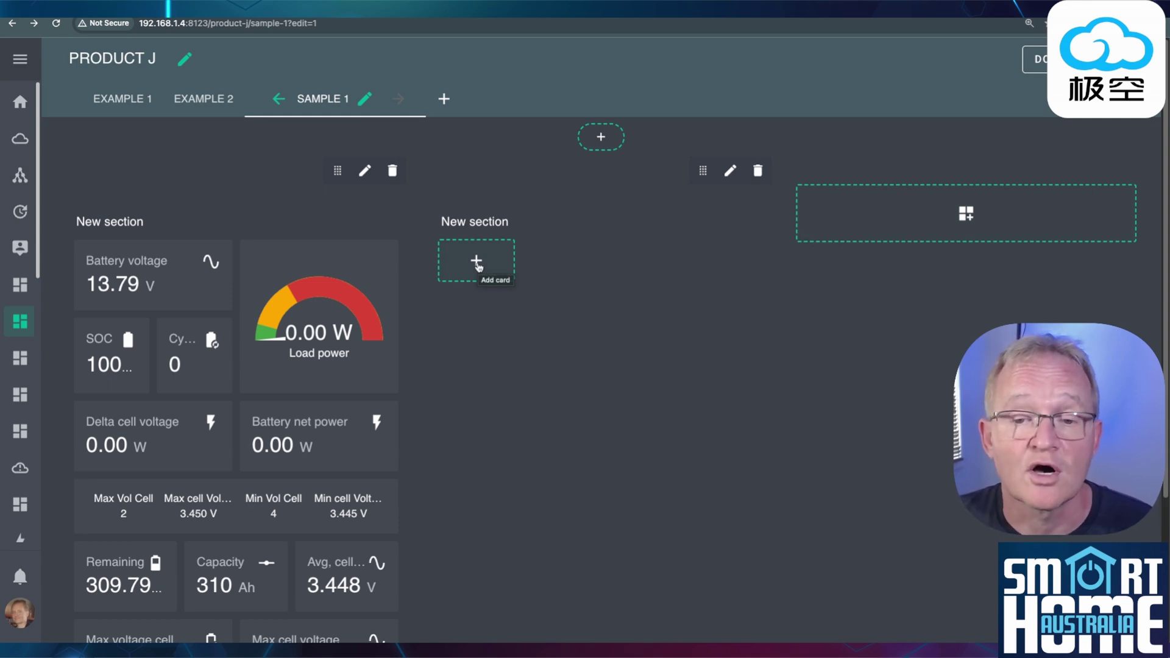
left_click(478, 264)
type("MANUAL")
left_click(561, 236)
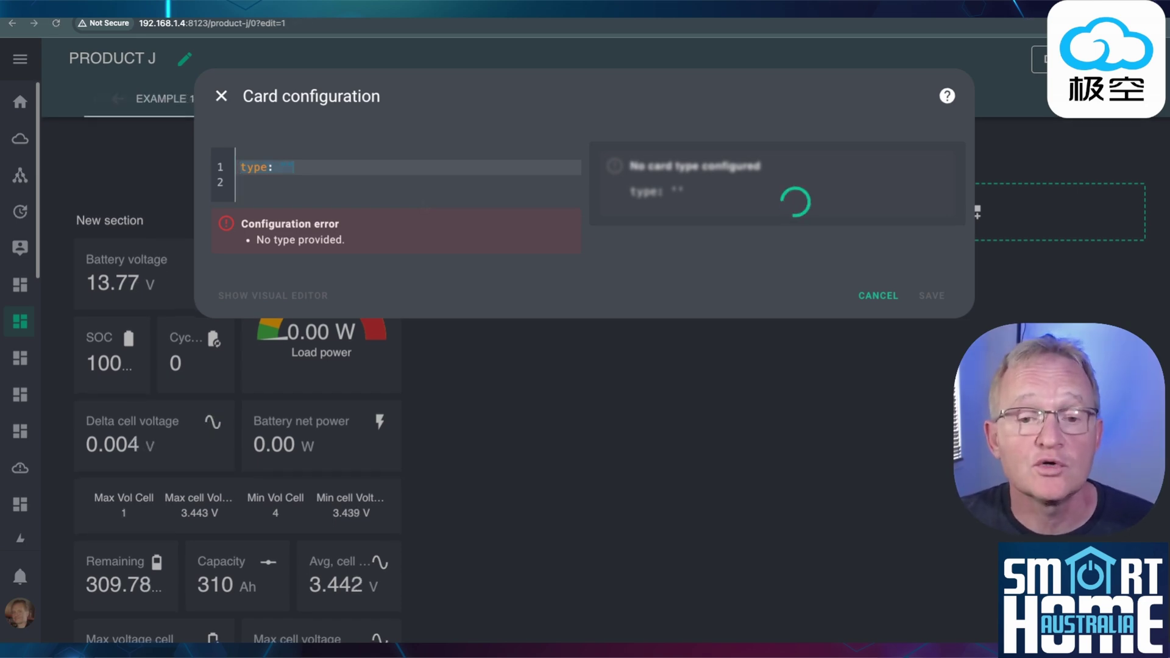
key("super+v")
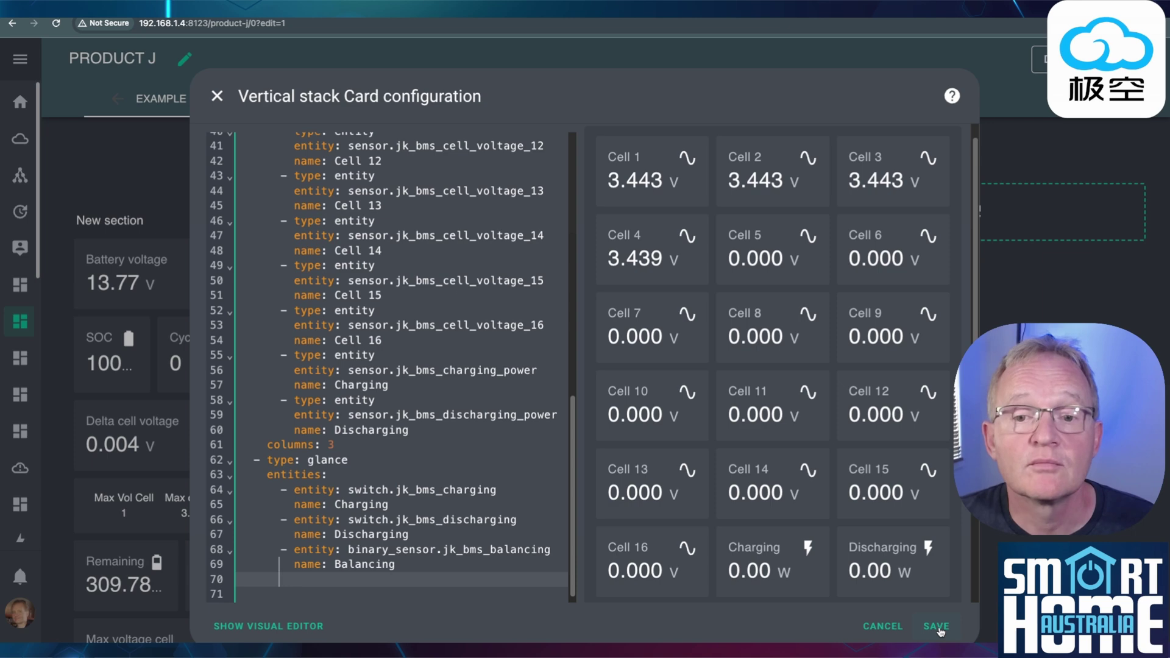
left_click(939, 628)
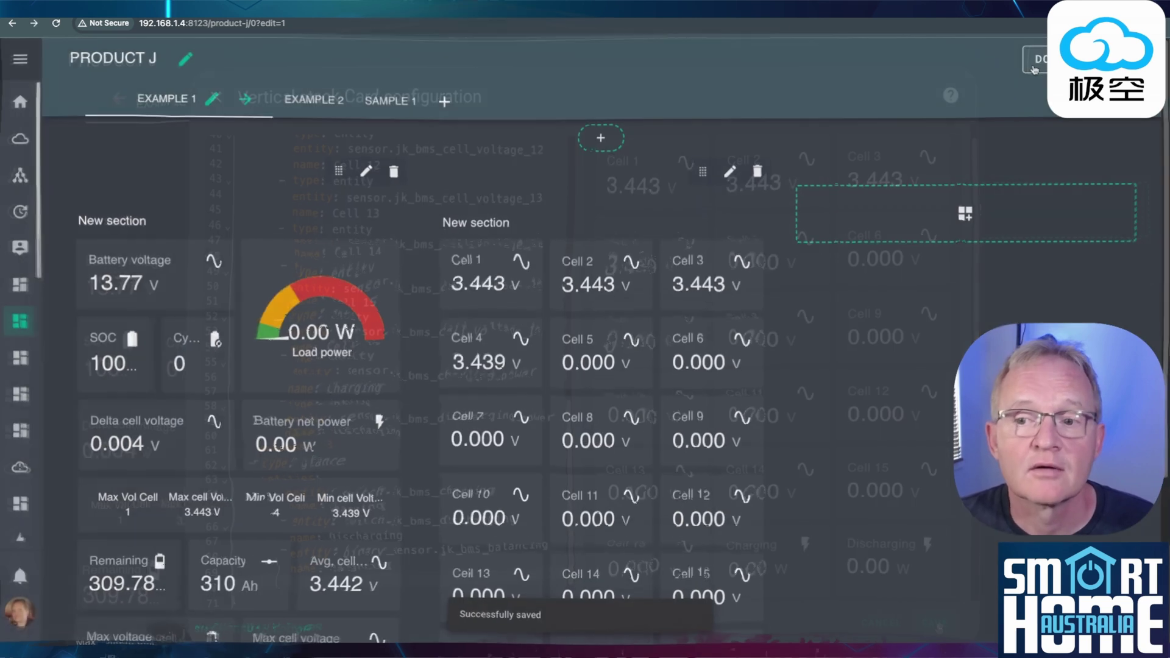
left_click(1036, 59)
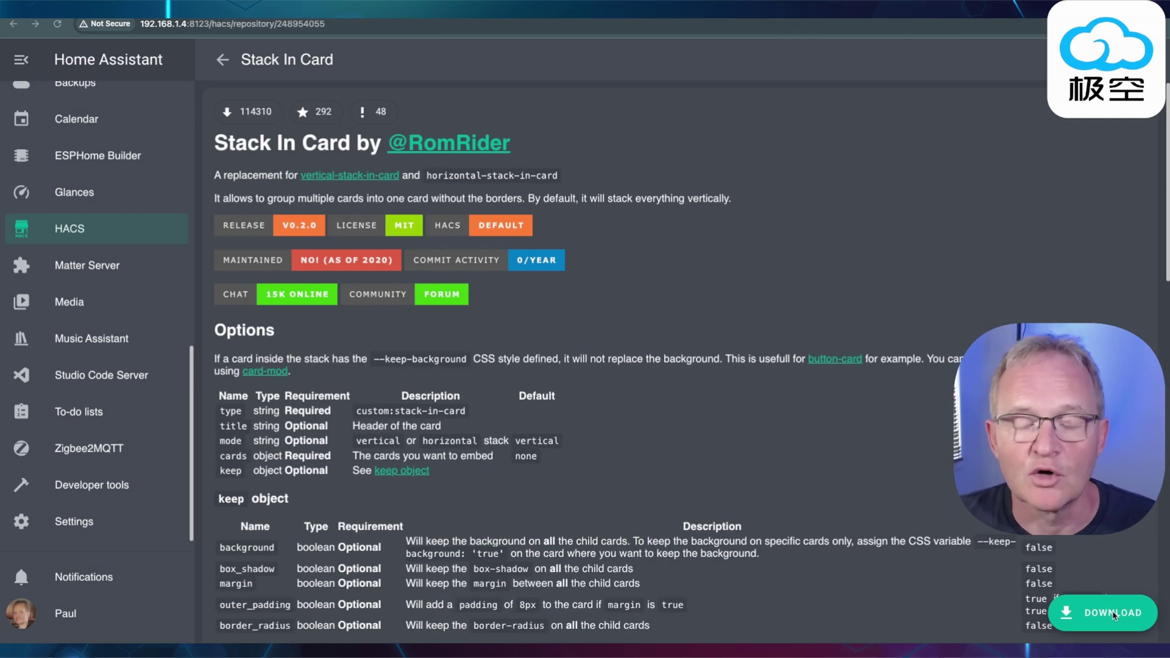
- Download Stack In Card version 0.2.0 from HACS and reload the browser
left_click(1113, 614)
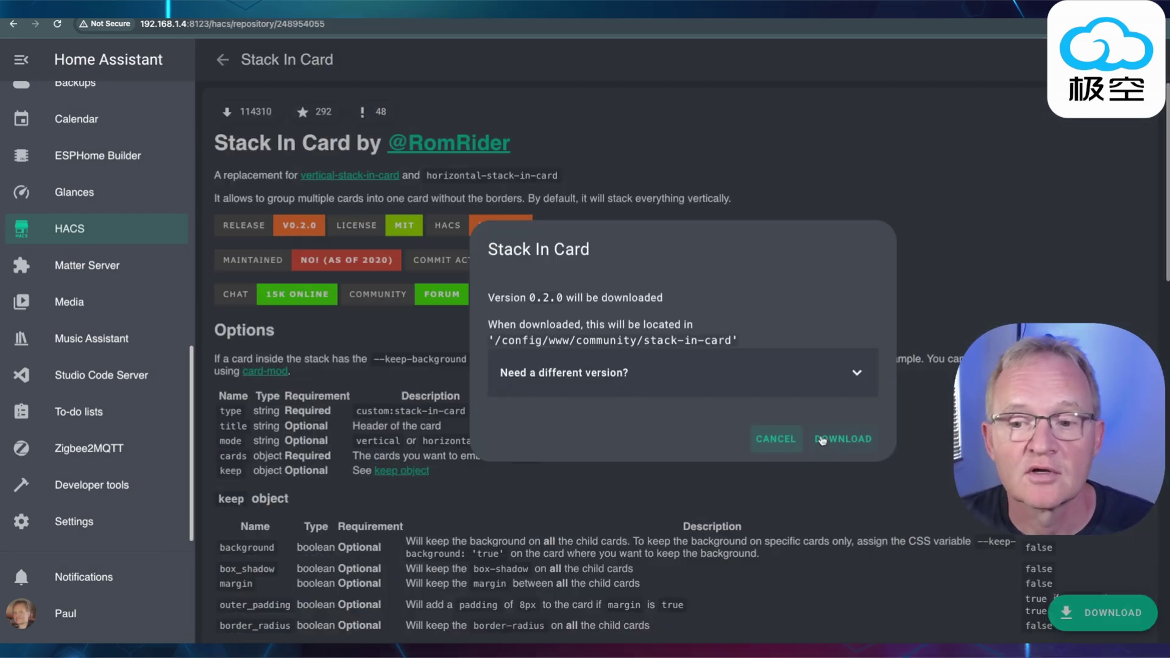
left_click(823, 439)
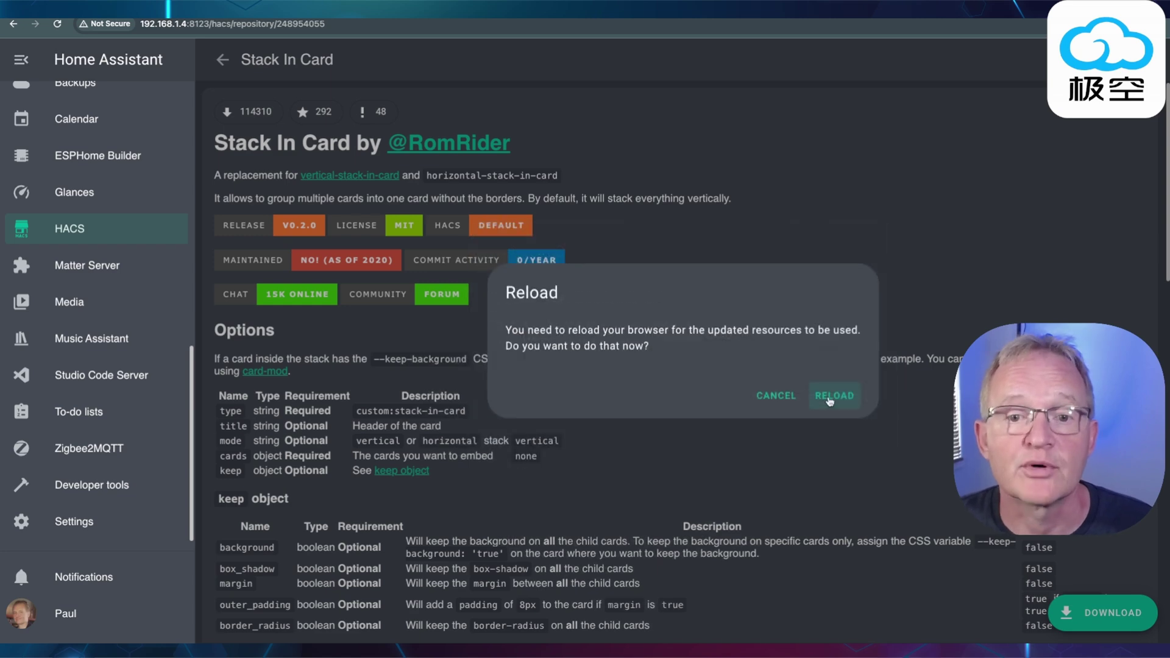
left_click(832, 396)
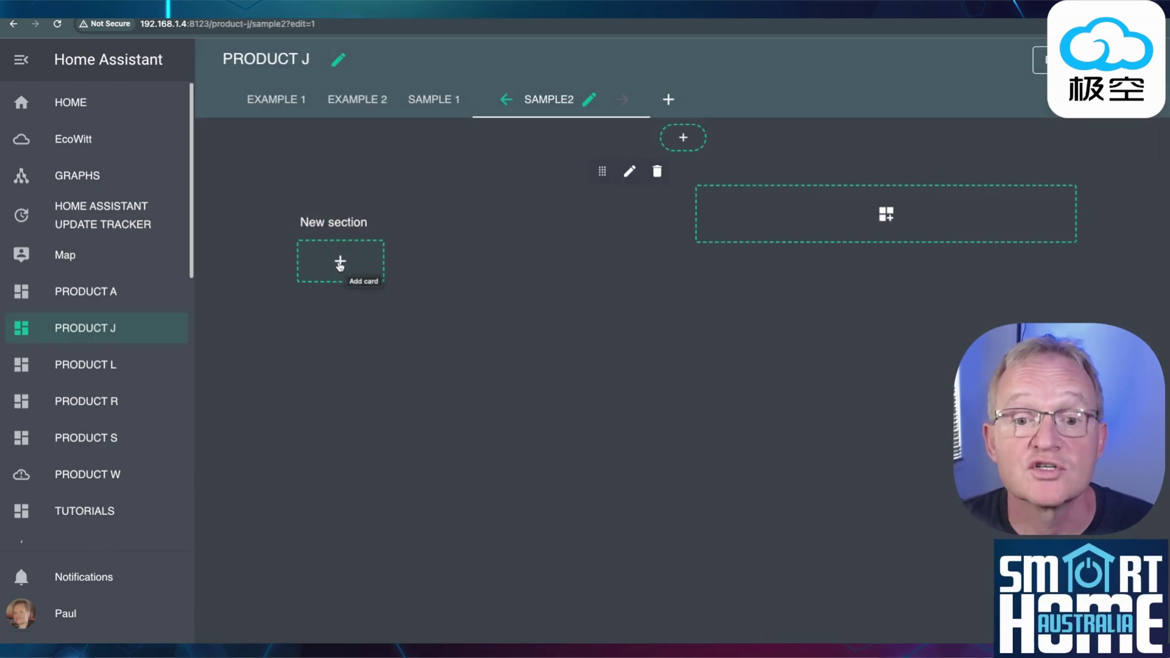
- Add a manual card to SAMPLE2 with the copied stack-in-card YAML and save it
left_click(341, 263)
type("MANUAL")
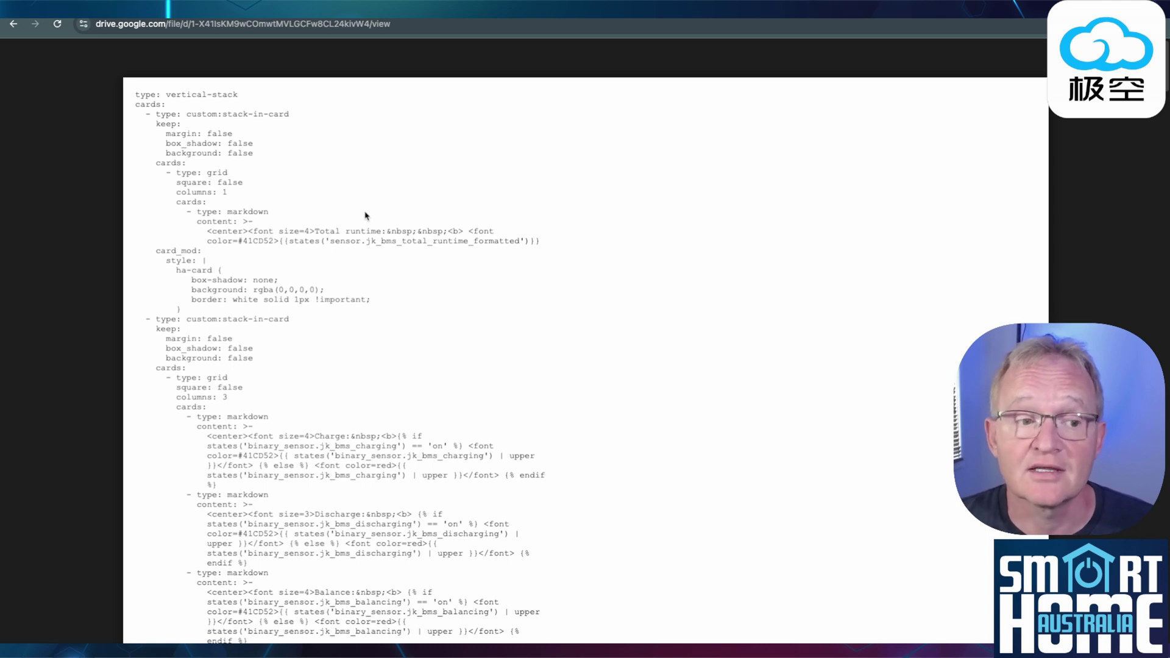
key("ctrl+a")
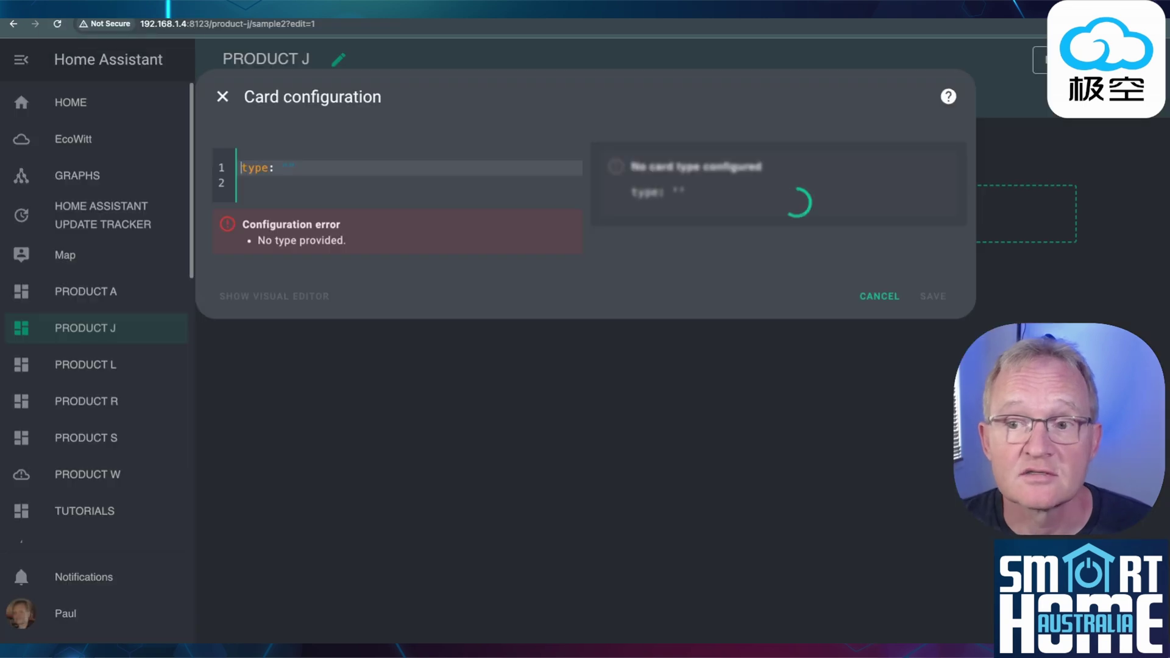
key("ctrl+a")
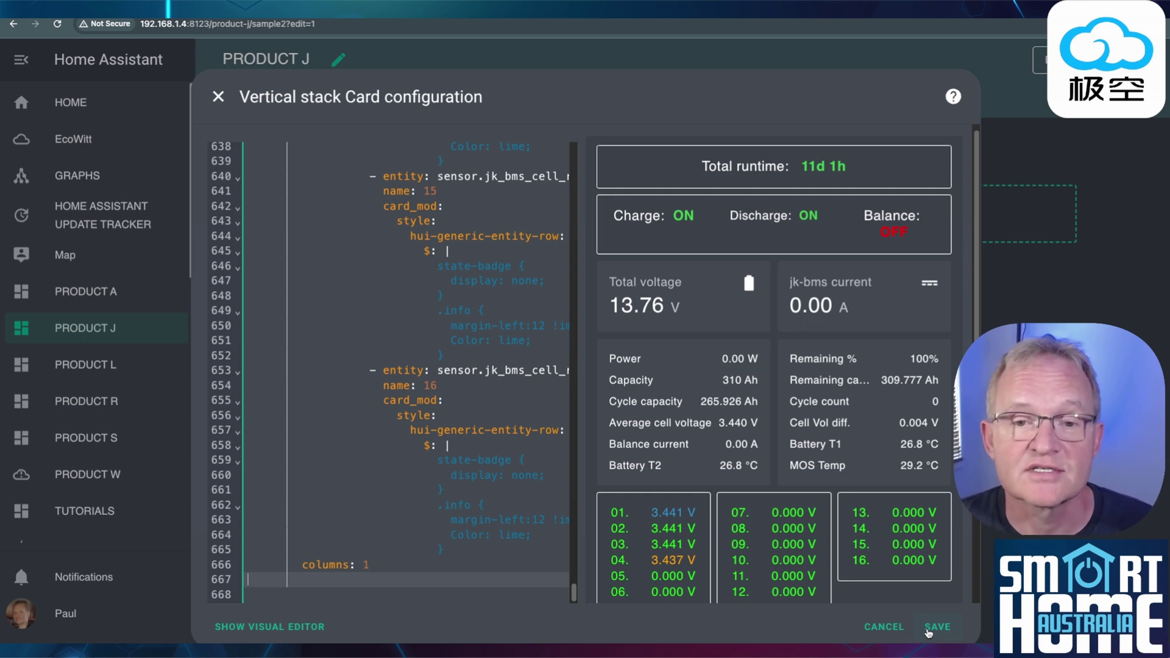
left_click(929, 628)
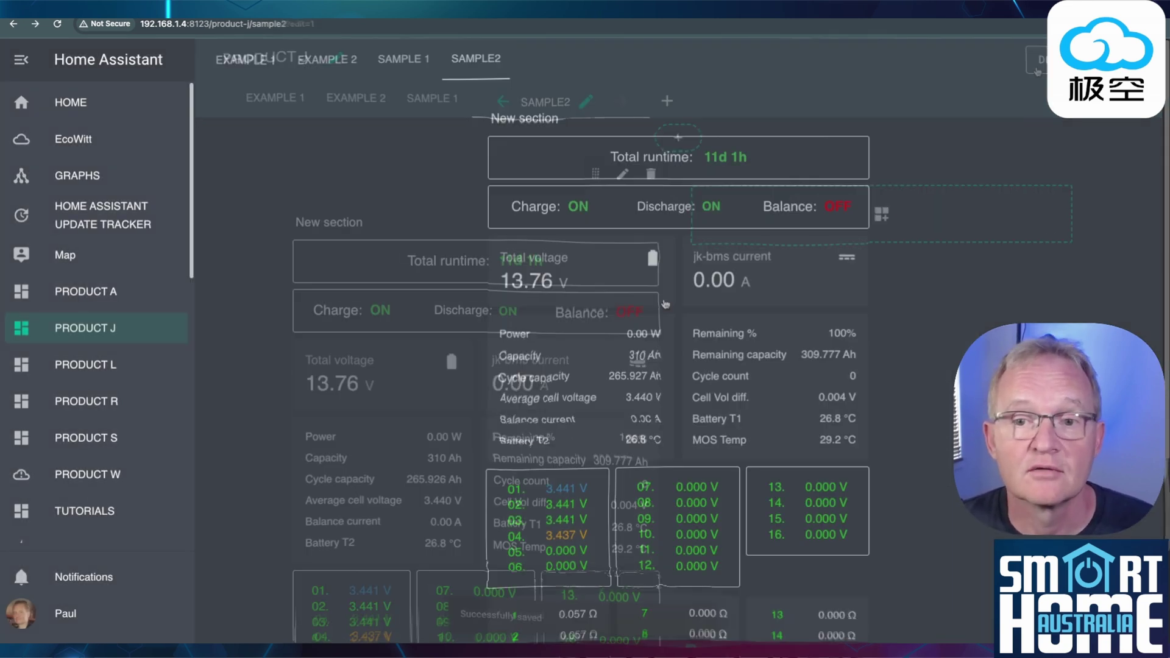